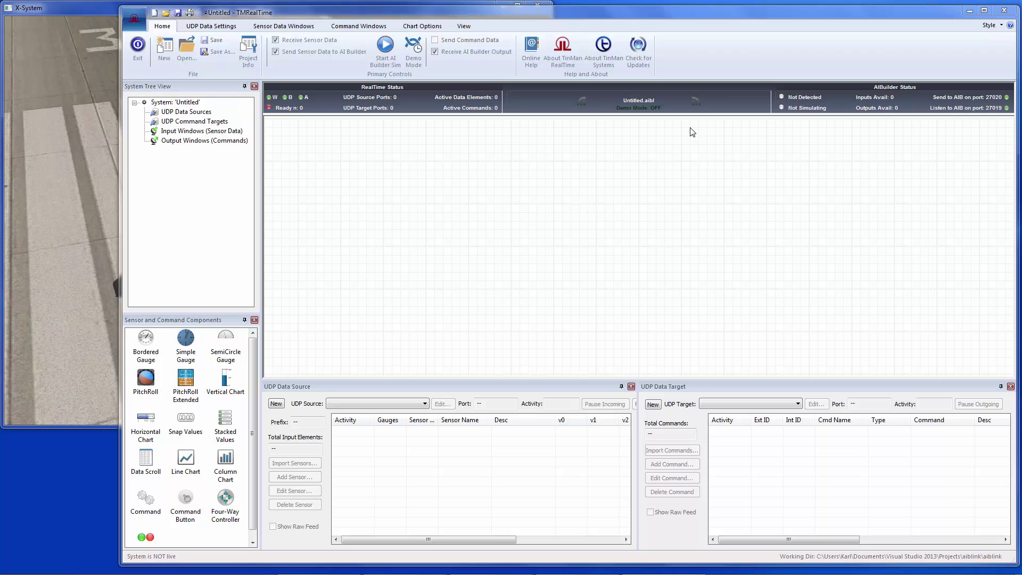
Start downloading the X-Plane sensor project but cancel the save, close the help page, and widen the Sensor ID column
{"action": "left_click", "coordinate": [94, 180]}
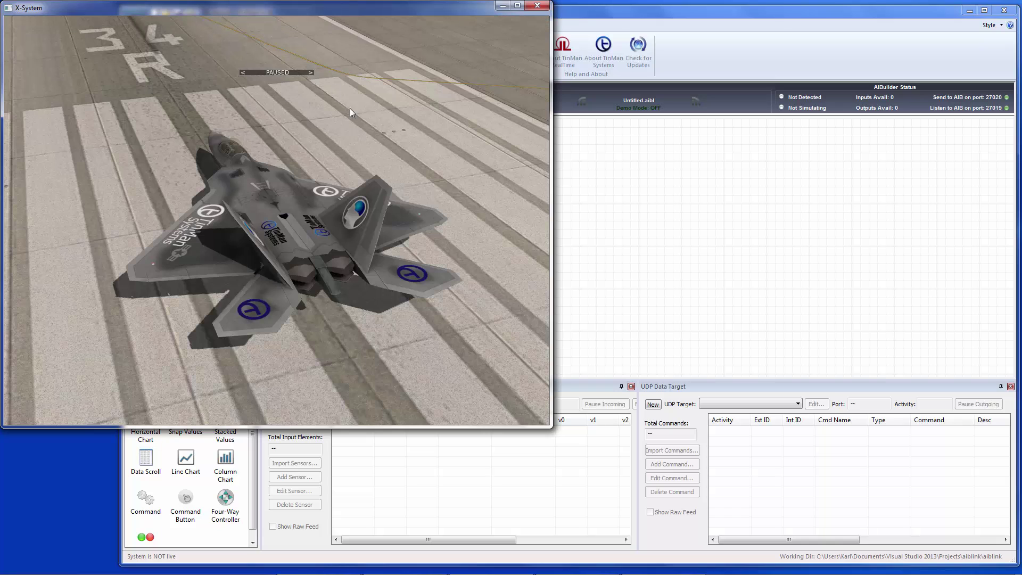
{"action": "left_click", "coordinate": [634, 202]}
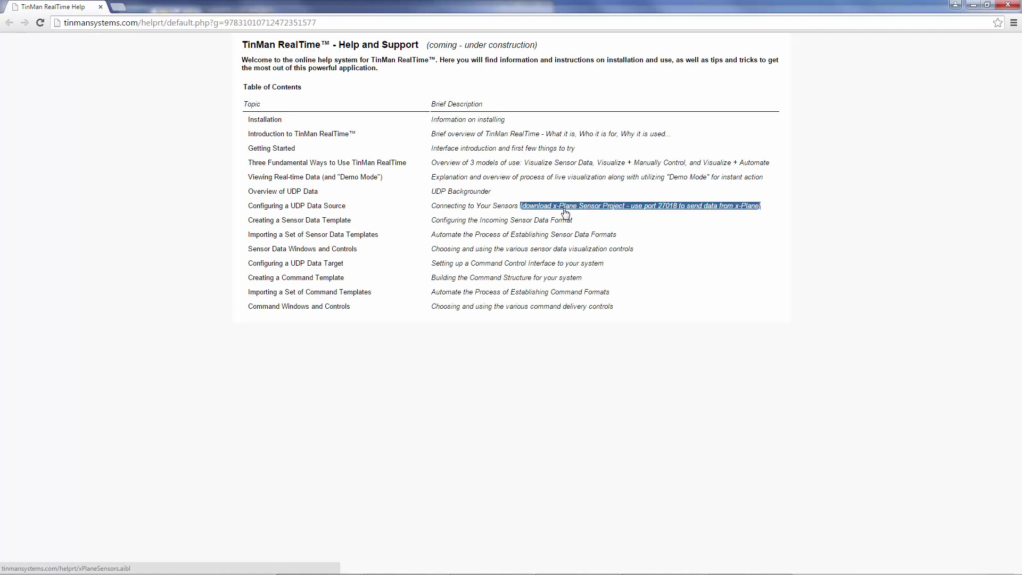
{"action": "left_click", "coordinate": [565, 212]}
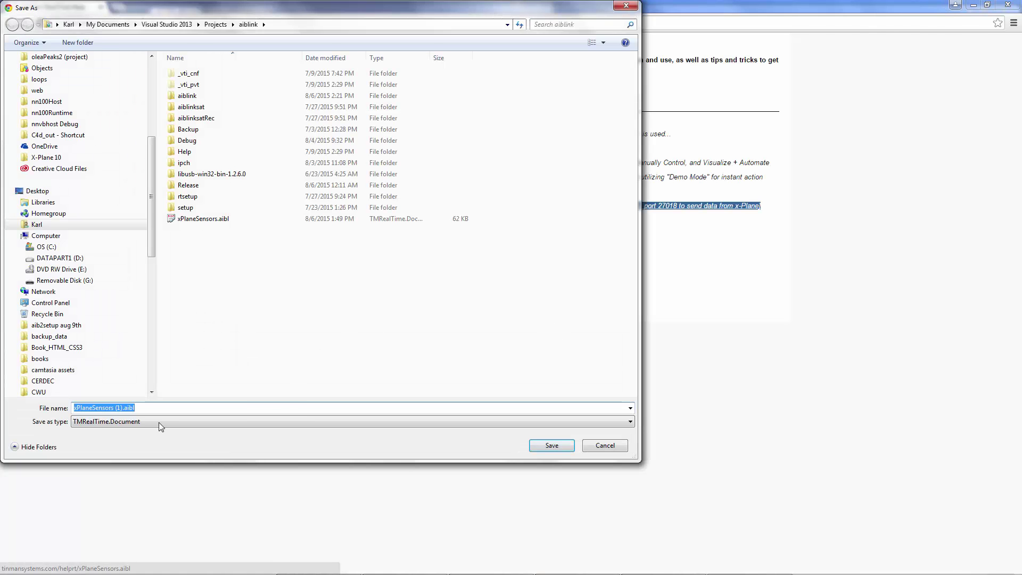
{"action": "left_click", "coordinate": [590, 448]}
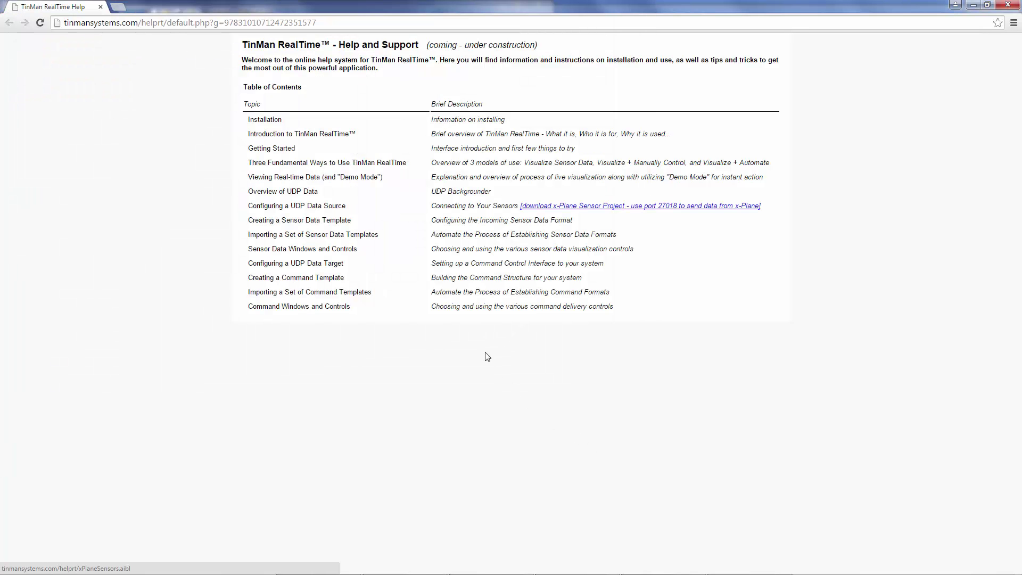
{"action": "left_click", "coordinate": [1007, 5]}
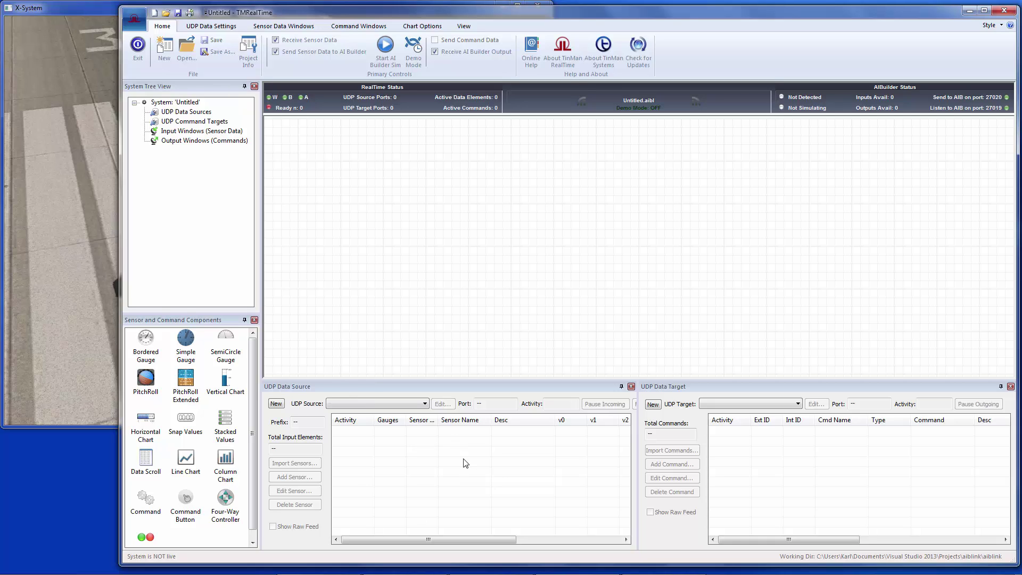
{"action": "left_click_drag", "start_coordinate": [438, 420], "coordinate": [453, 422]}
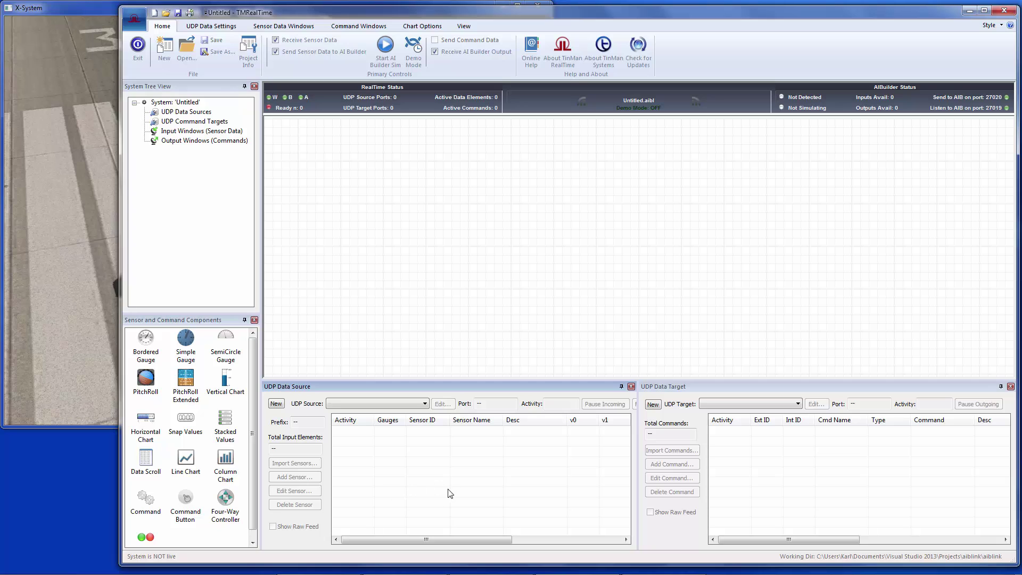
Open recent project xPlaneSensors.aibl, resize the data panels, and view the xPlane Sensors source settings without changing them
{"action": "left_click", "coordinate": [137, 26]}
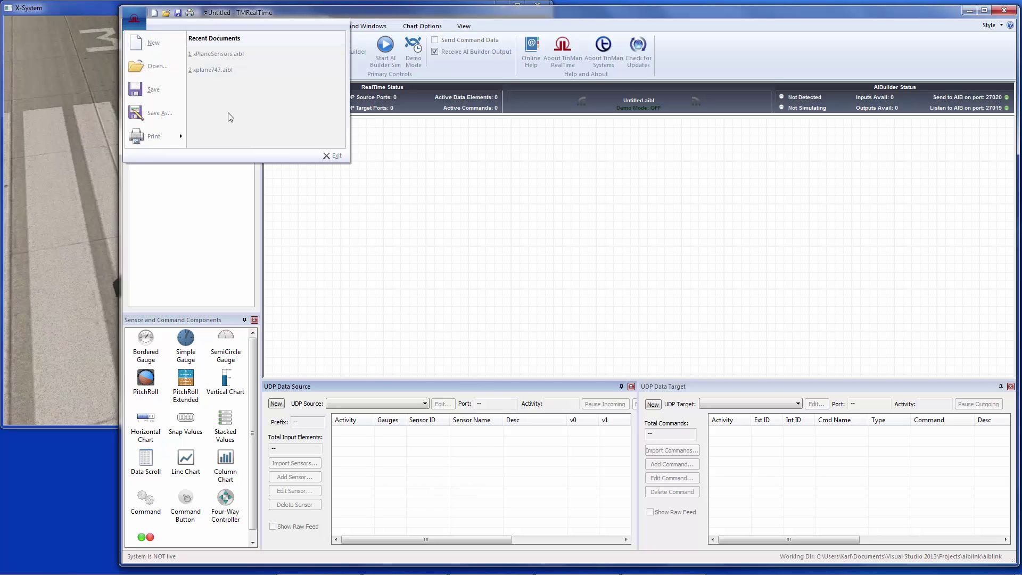
{"action": "left_click", "coordinate": [232, 55]}
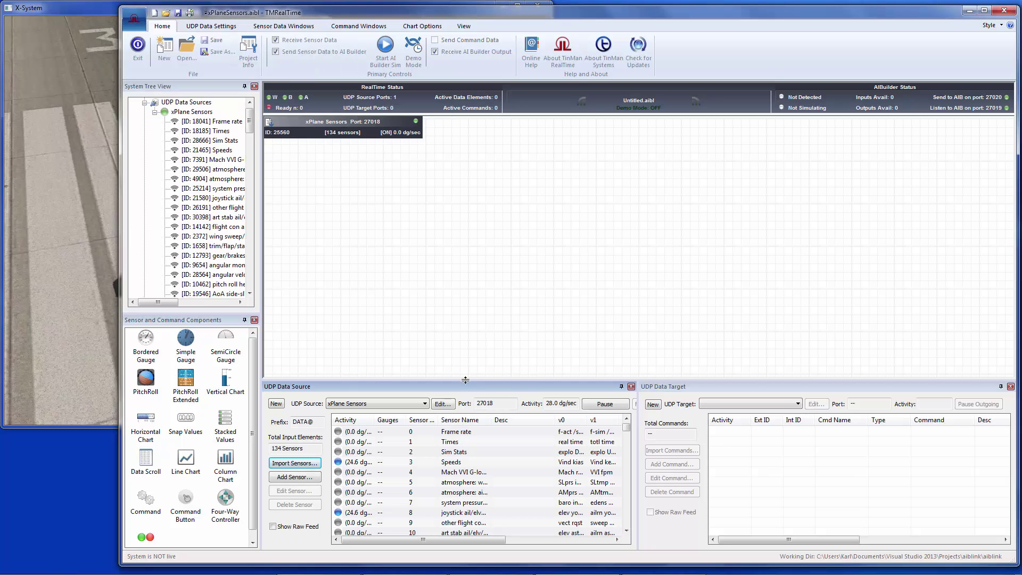
{"action": "left_click_drag", "start_coordinate": [465, 381], "coordinate": [457, 266]}
{"action": "left_click", "coordinate": [357, 319]}
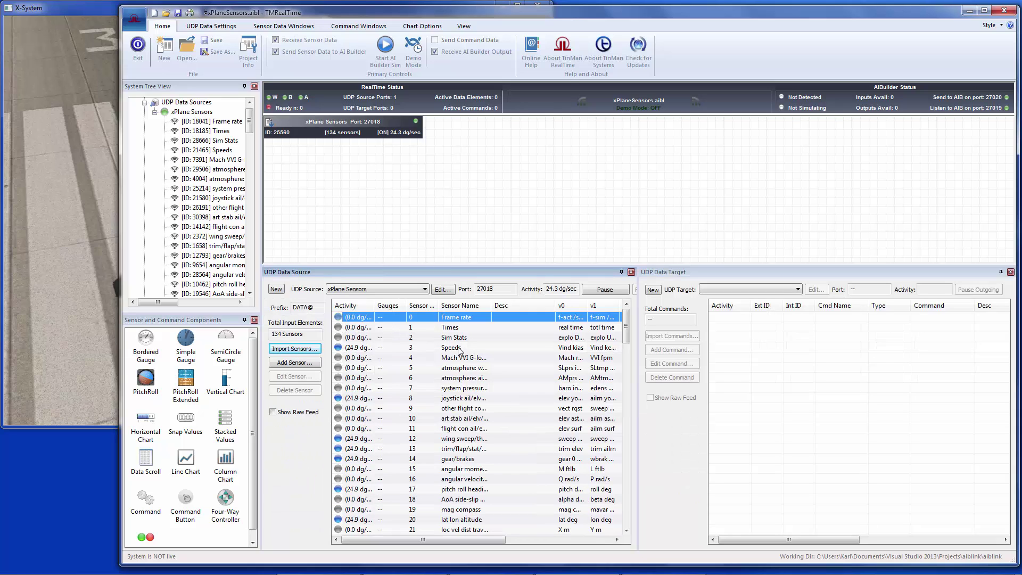
{"action": "mouse_move", "coordinate": [627, 322]}
{"action": "left_mouse_down"}
{"action": "mouse_move", "coordinate": [642, 524]}
{"action": "mouse_move", "coordinate": [631, 314]}
{"action": "left_mouse_up"}
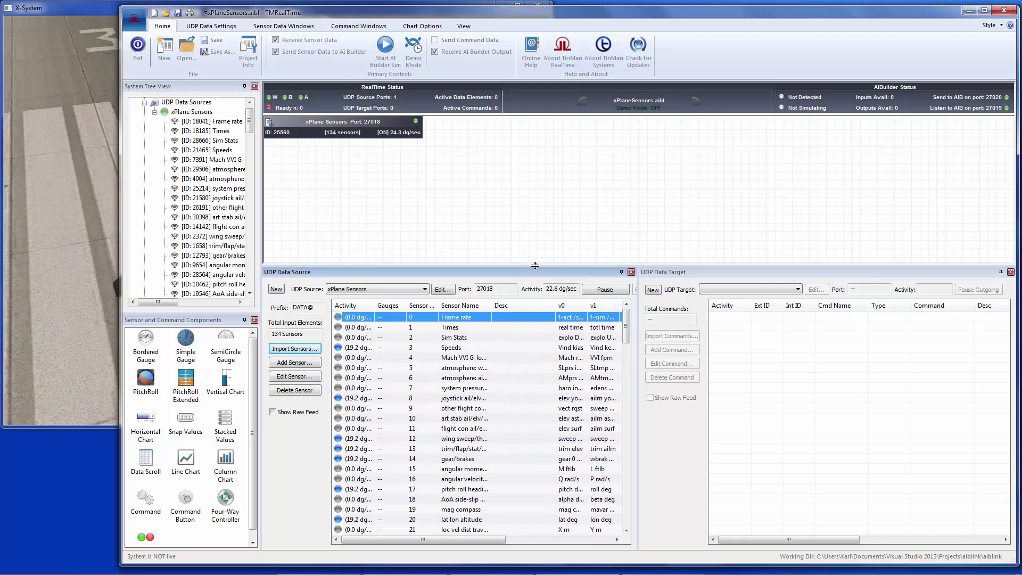
{"action": "left_click_drag", "start_coordinate": [535, 266], "coordinate": [520, 374]}
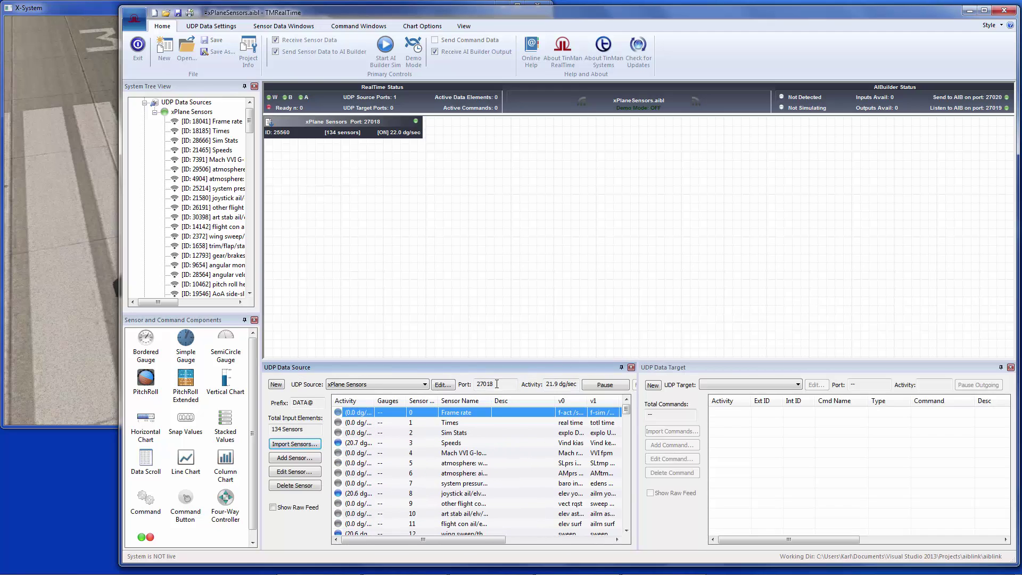
{"action": "left_click", "coordinate": [443, 384]}
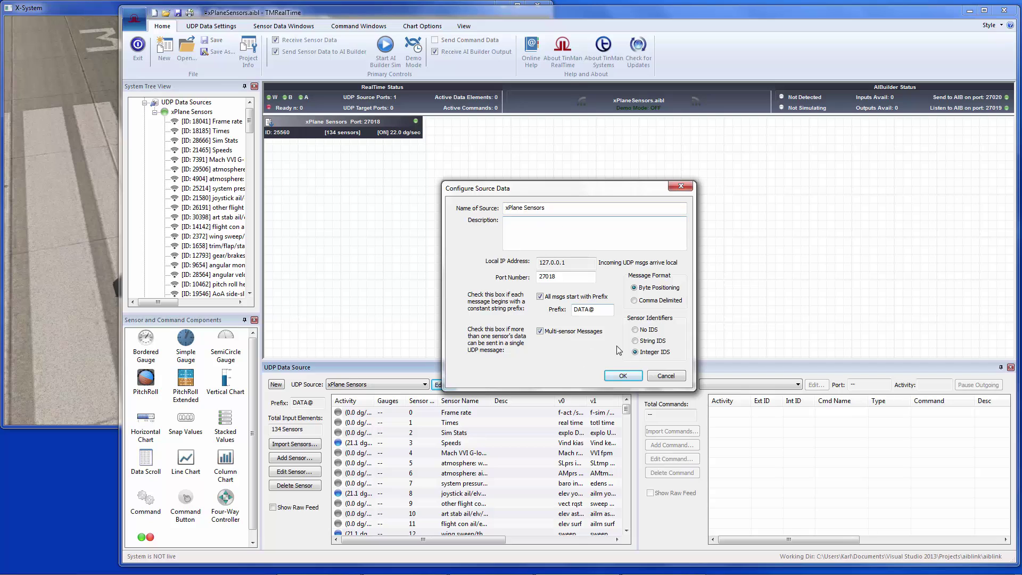
{"action": "left_click", "coordinate": [666, 376]}
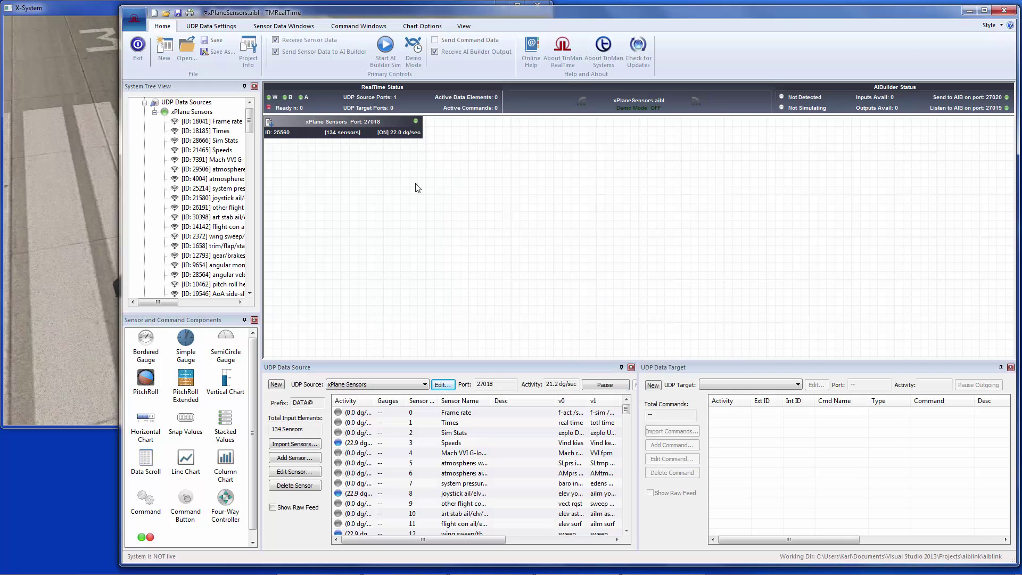
{"action": "left_click", "coordinate": [228, 27]}
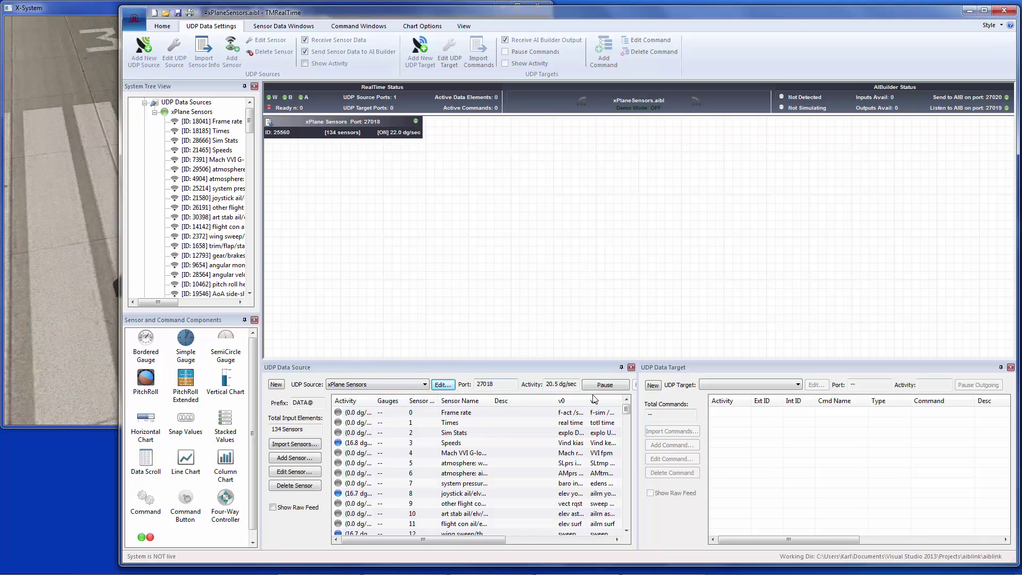
{"action": "left_click", "coordinate": [627, 434]}
{"action": "scroll", "coordinate": [628, 437], "scroll_direction": "down", "scroll_amount": 20}
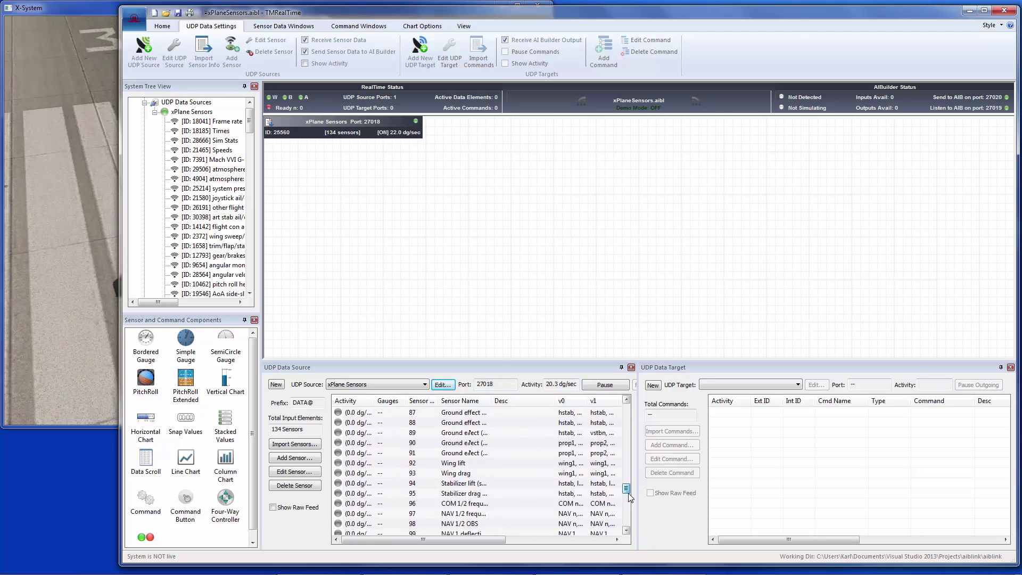
{"action": "scroll", "coordinate": [627, 448], "scroll_direction": "up", "scroll_amount": 20}
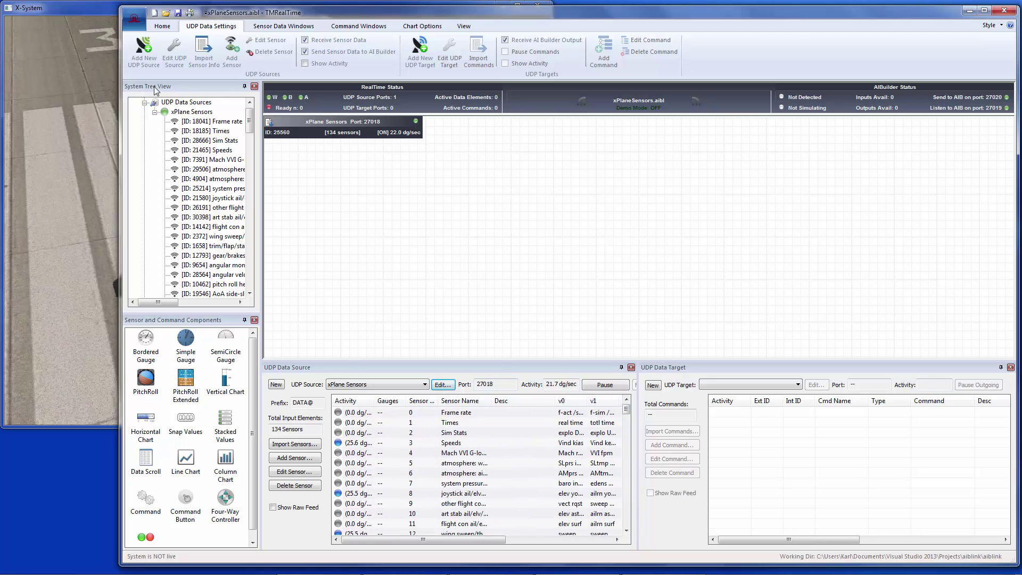
Bring the paused X-Plane window forward and swing the outside camera behind the jet
{"action": "left_click", "coordinate": [101, 74]}
{"action": "mouse_move", "coordinate": [178, 14]}
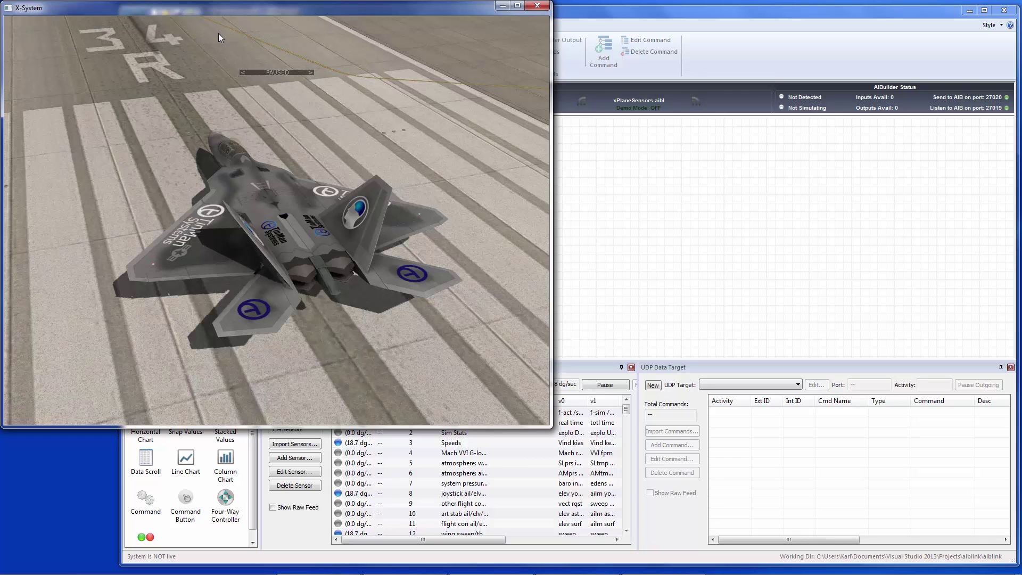
{"action": "mouse_move", "coordinate": [221, 8]}
{"action": "key", "text": "Down"}
{"action": "key", "text": "Down"}
{"action": "key", "text": "Down"}
{"action": "key", "text": "Down"}
{"action": "key", "text": "Down"}
{"action": "key", "text": "Up"}
{"action": "key", "text": "Up"}
{"action": "key", "text": "Up"}
{"action": "key", "text": "Up"}
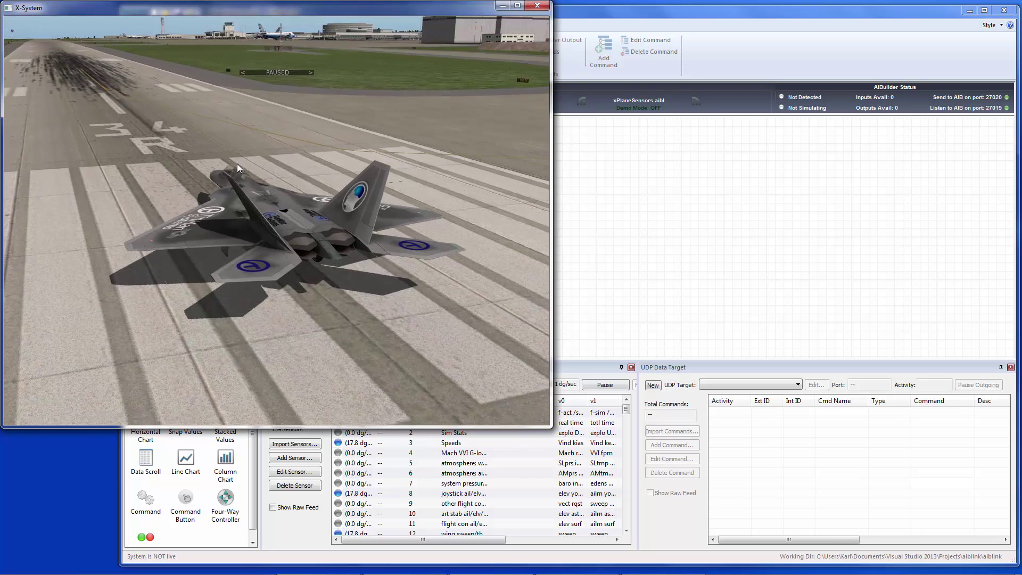
{"action": "key", "text": "Down"}
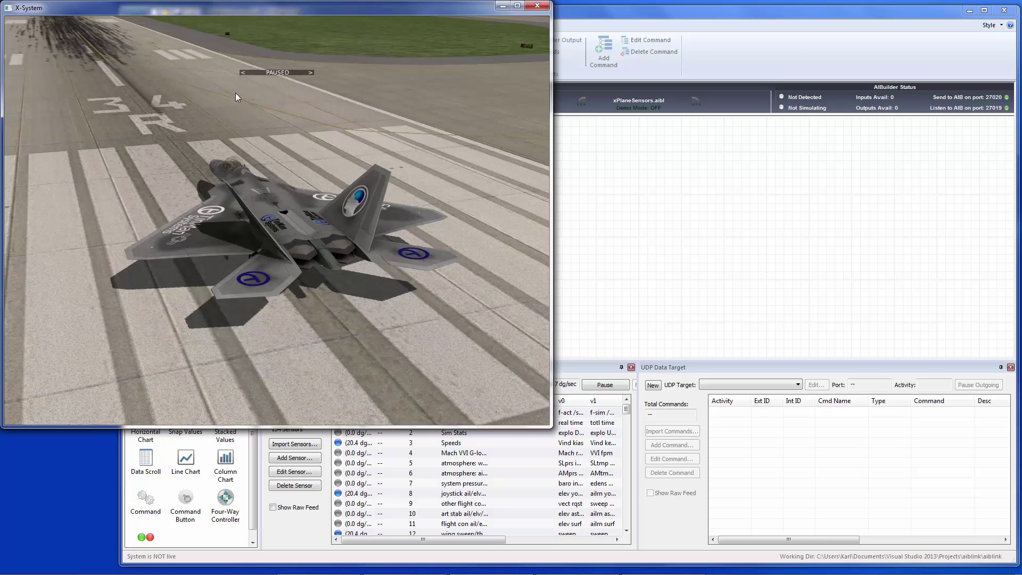
In Data Input & Output, tick the Internet output box for gear/brakes on row 14
{"action": "mouse_move", "coordinate": [142, 19]}
{"action": "left_click", "coordinate": [216, 20]}
{"action": "left_click", "coordinate": [234, 34]}
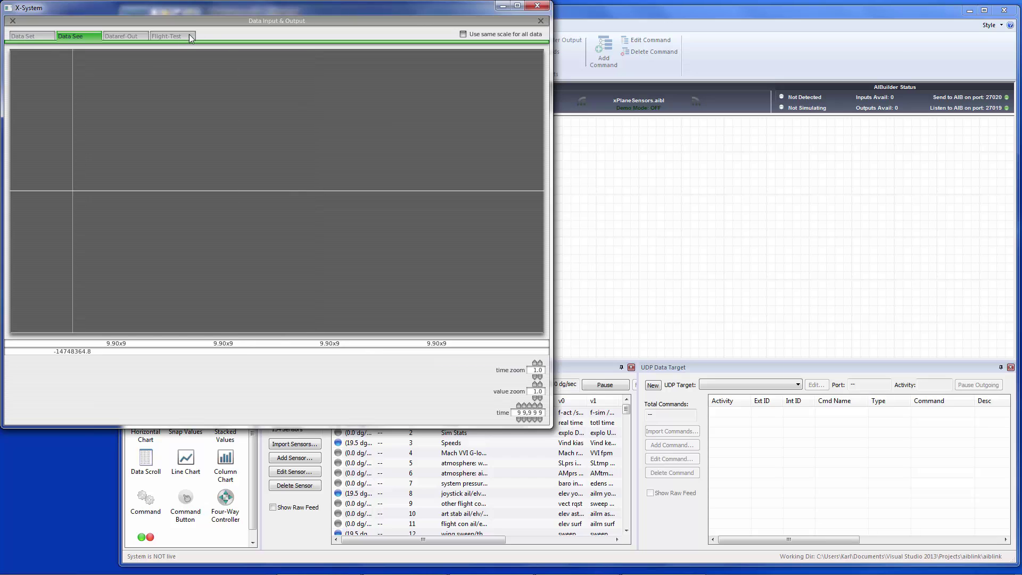
{"action": "left_click", "coordinate": [27, 36]}
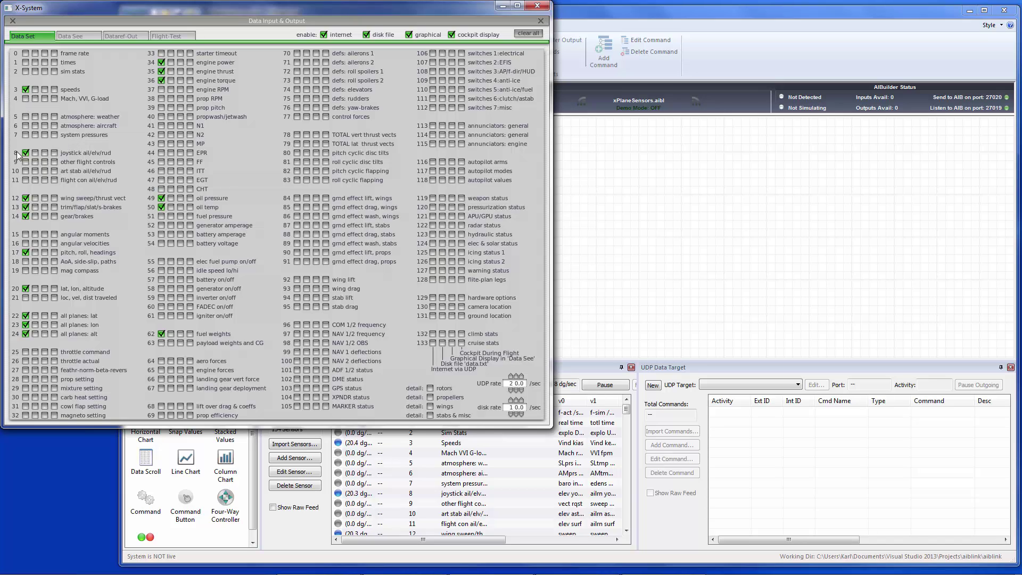
{"action": "left_click", "coordinate": [25, 216]}
{"action": "left_click", "coordinate": [540, 21]}
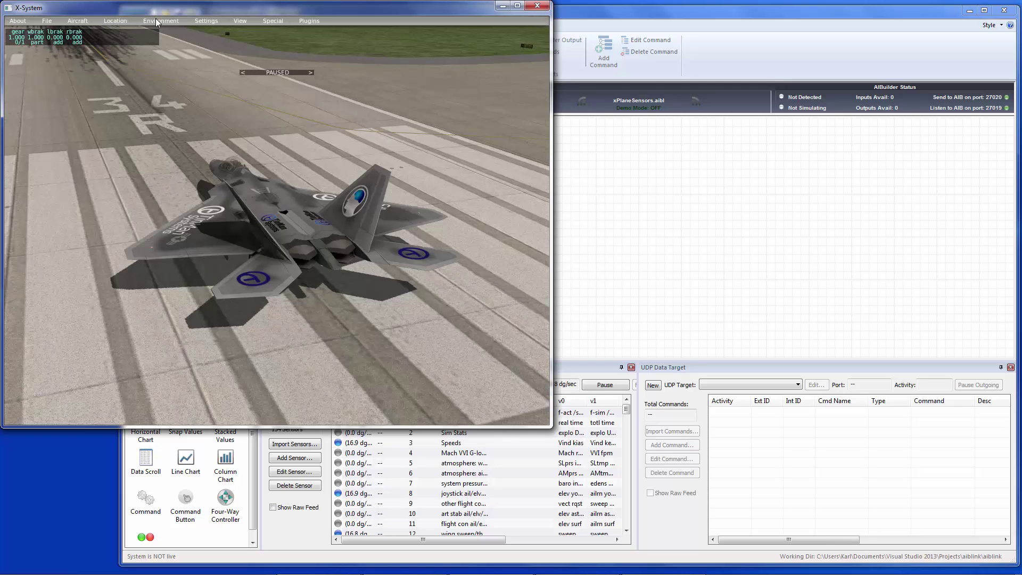
Untick the Internet output for trim/flap/slat/s-brakes on row 13
{"action": "left_click", "coordinate": [206, 20]}
{"action": "left_click", "coordinate": [231, 31]}
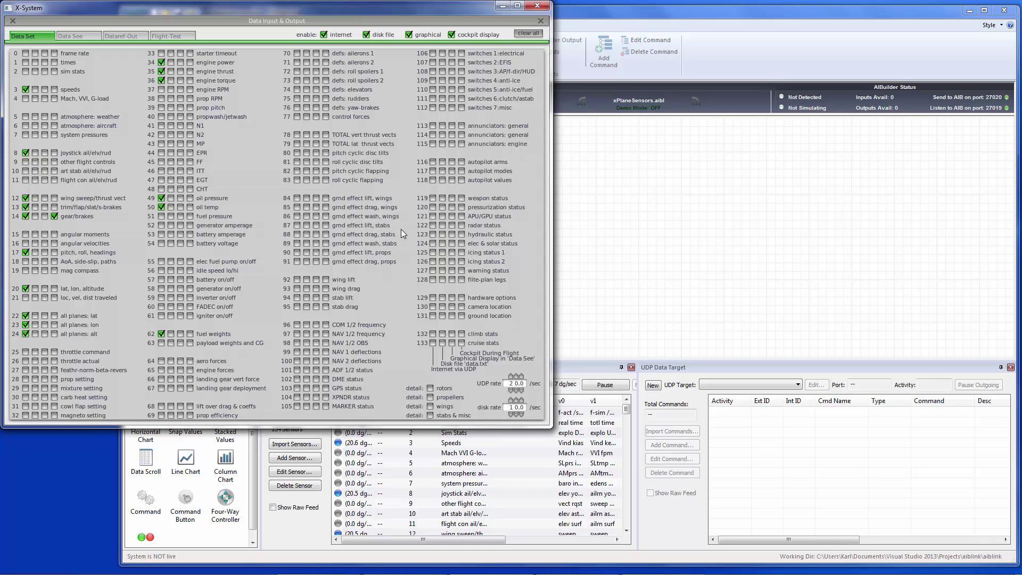
{"action": "left_click", "coordinate": [25, 207]}
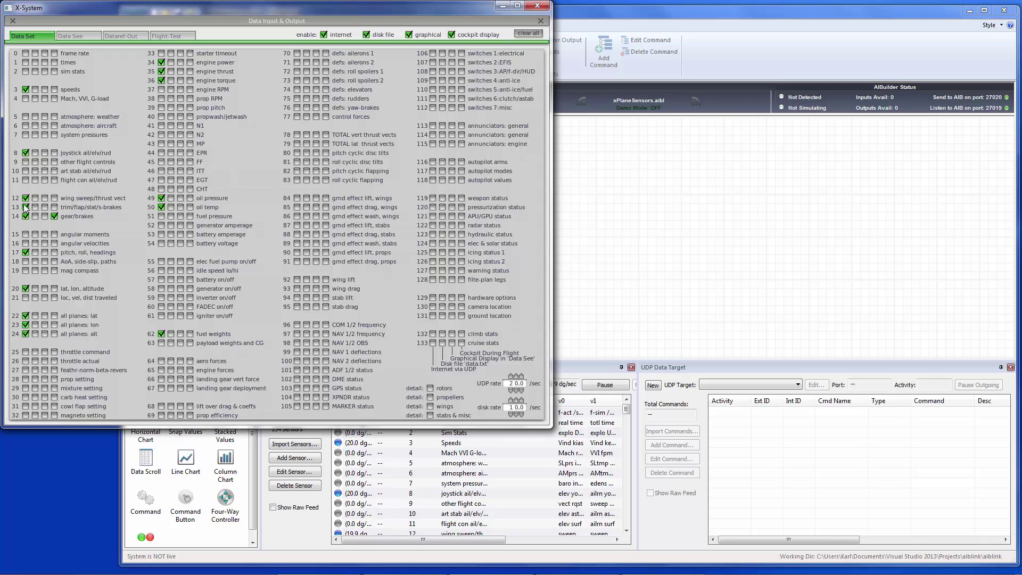
Confirm in Net Connections that data output targets 127.0.0.1 port 27018, then return to TinMan
{"action": "left_click", "coordinate": [539, 21]}
{"action": "left_click", "coordinate": [206, 20]}
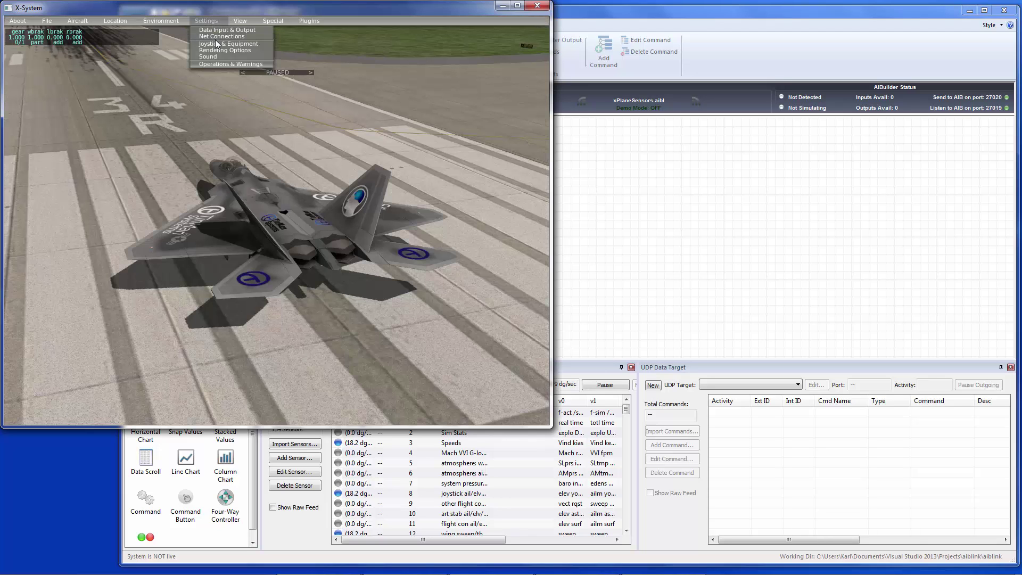
{"action": "left_click", "coordinate": [215, 36]}
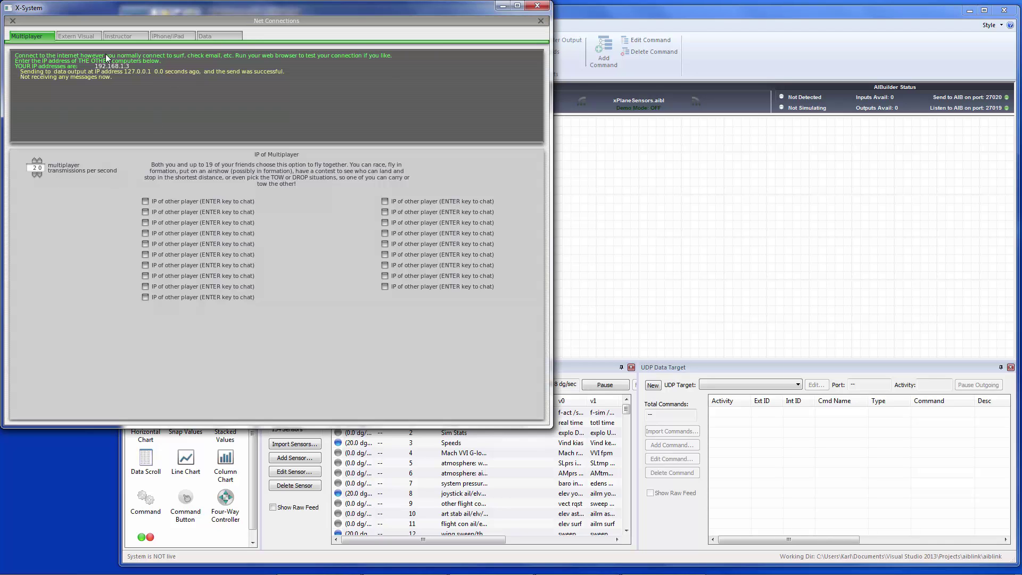
{"action": "left_click", "coordinate": [231, 36]}
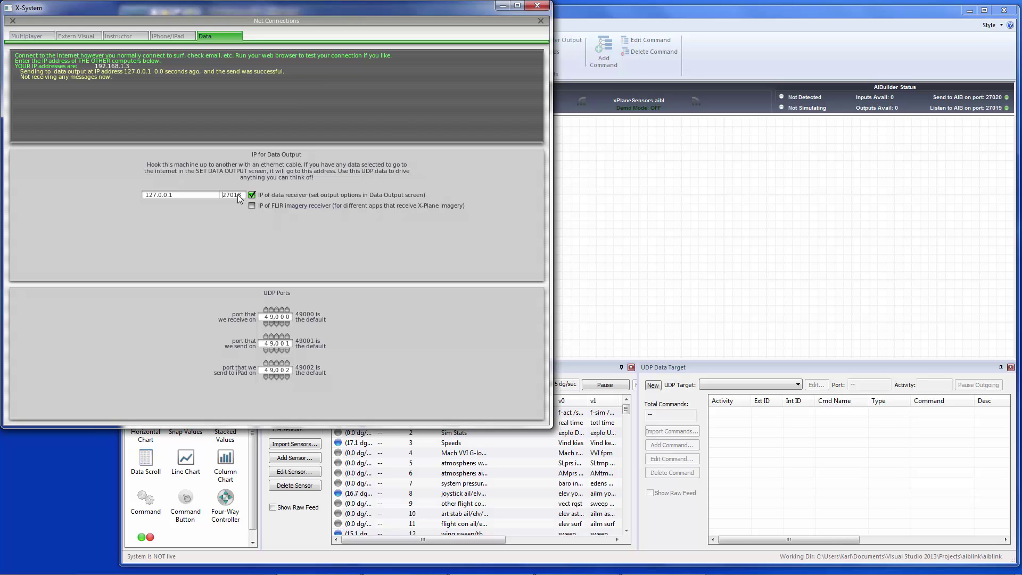
{"action": "left_click", "coordinate": [541, 22]}
{"action": "left_click", "coordinate": [628, 202]}
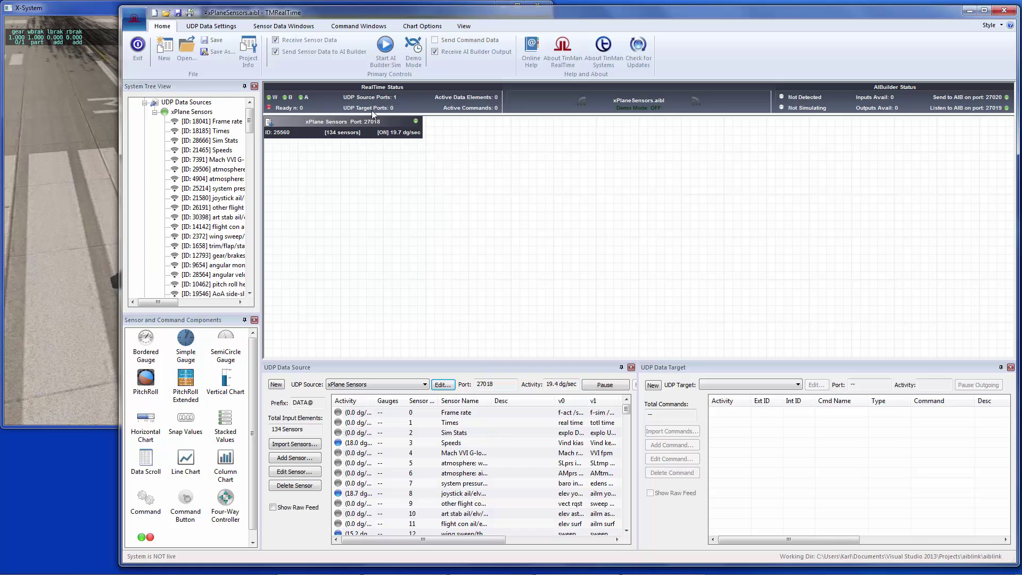
Select the xPlane Sensors UDP source so its 134 sensors list in the docked panel
{"action": "mouse_move", "coordinate": [368, 116]}
{"action": "left_mouse_down"}
{"action": "mouse_move", "coordinate": [492, 247]}
{"action": "mouse_move", "coordinate": [368, 115]}
{"action": "mouse_move", "coordinate": [349, 140]}
{"action": "mouse_move", "coordinate": [352, 128]}
{"action": "left_mouse_up"}
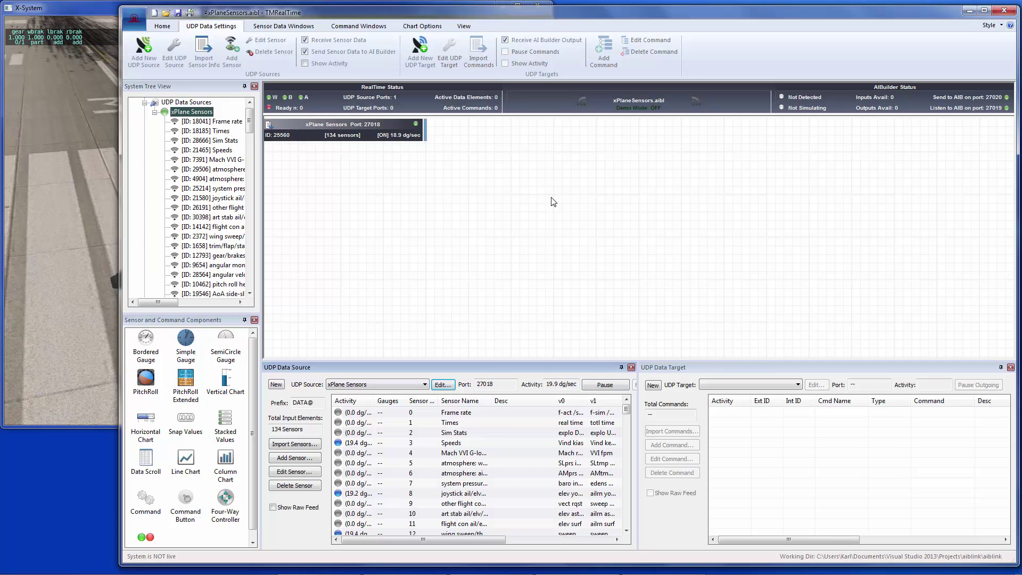
Undock the UDP Data Source list into a larger floating window and widen its Sensor ID column
{"action": "left_click_drag", "start_coordinate": [553, 202], "coordinate": [553, 200]}
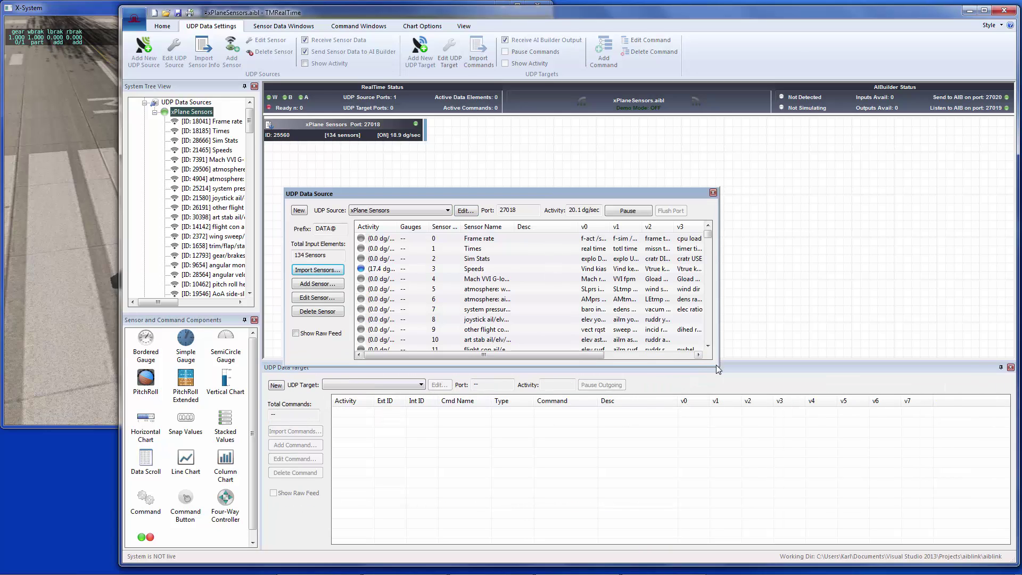
{"action": "left_click_drag", "start_coordinate": [717, 369], "coordinate": [822, 539]}
{"action": "left_click_drag", "start_coordinate": [554, 188], "coordinate": [539, 109]}
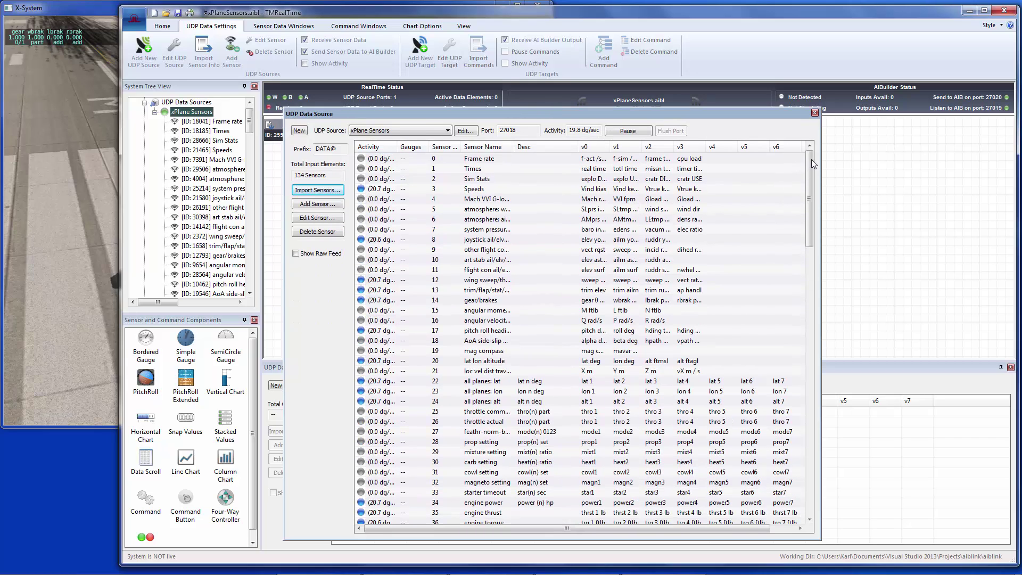
{"action": "left_click_drag", "start_coordinate": [813, 166], "coordinate": [790, 151]}
{"action": "left_click_drag", "start_coordinate": [461, 147], "coordinate": [470, 147]}
{"action": "left_click", "coordinate": [452, 158]}
{"action": "left_click", "coordinate": [449, 170]}
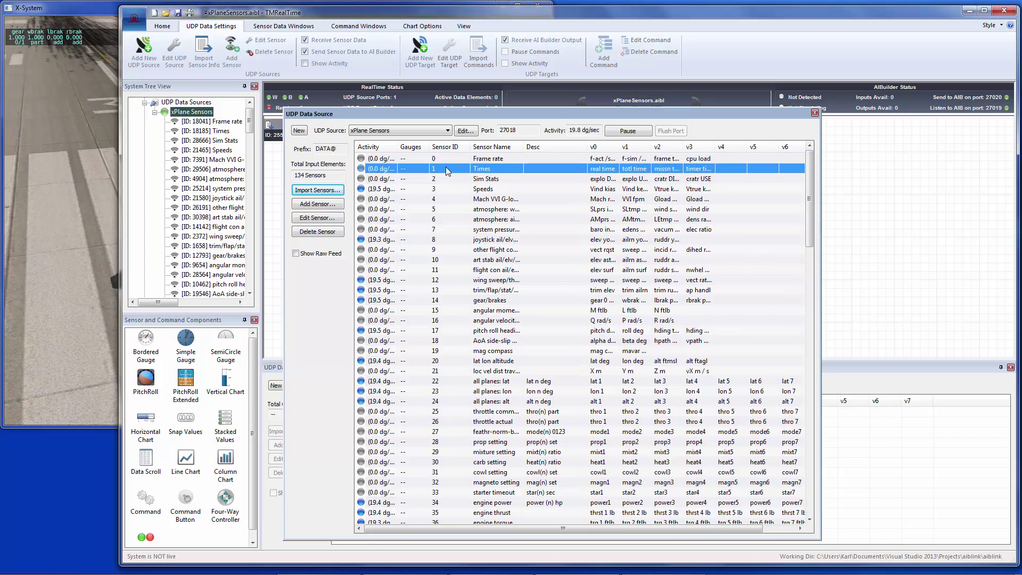
In X-Plane's Data Input & Output, enable output of the speeds data set
{"action": "left_click", "coordinate": [112, 103]}
{"action": "left_click", "coordinate": [203, 20]}
{"action": "left_click", "coordinate": [223, 32]}
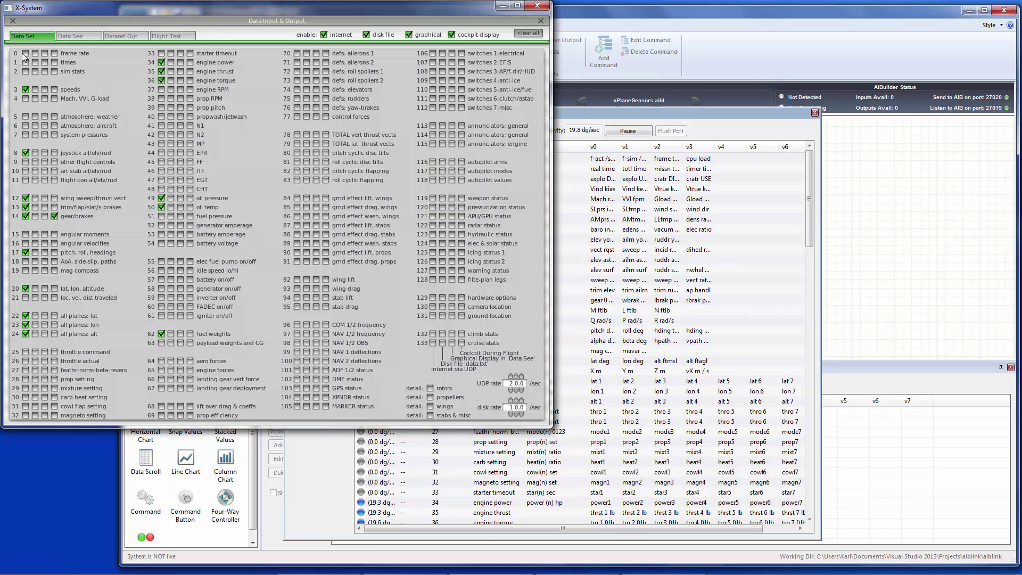
{"action": "left_click", "coordinate": [25, 89]}
{"action": "left_click", "coordinate": [541, 20]}
Select the Speeds sensor in TinMan, widen the v0 column, and auto-fit the Activity column
{"action": "left_click", "coordinate": [565, 179]}
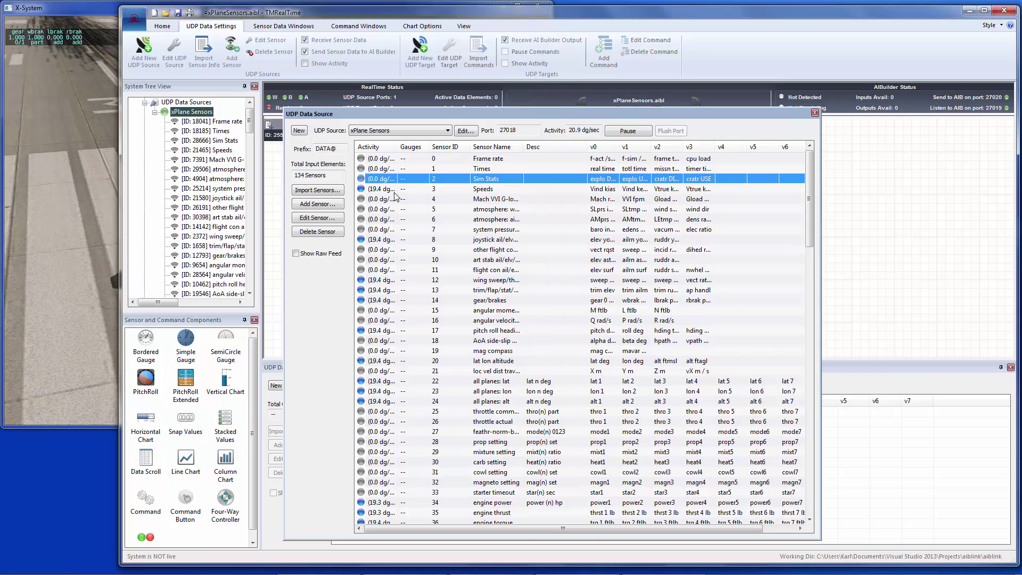
{"action": "left_click", "coordinate": [442, 189]}
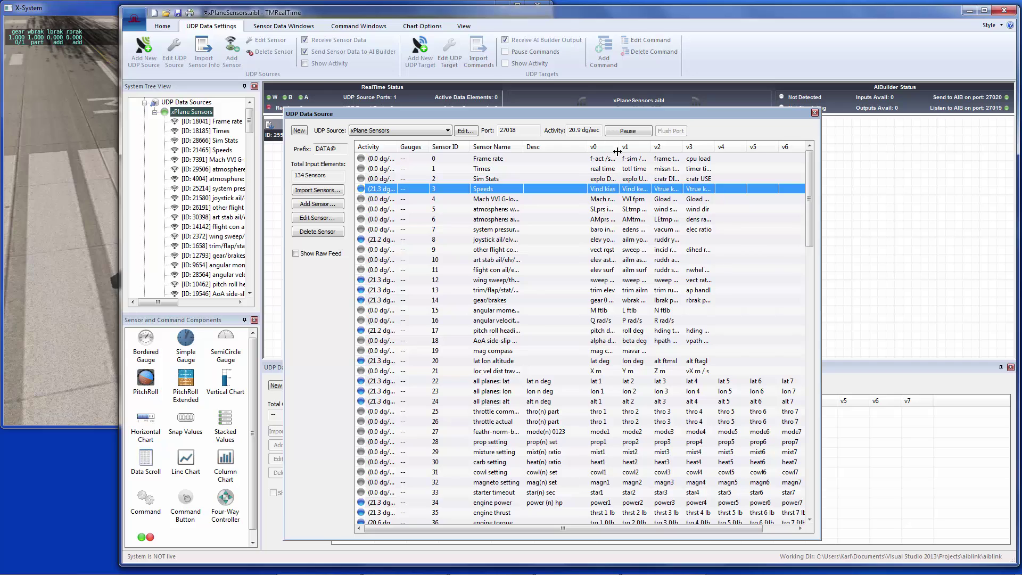
{"action": "left_click_drag", "start_coordinate": [620, 147], "coordinate": [772, 147]}
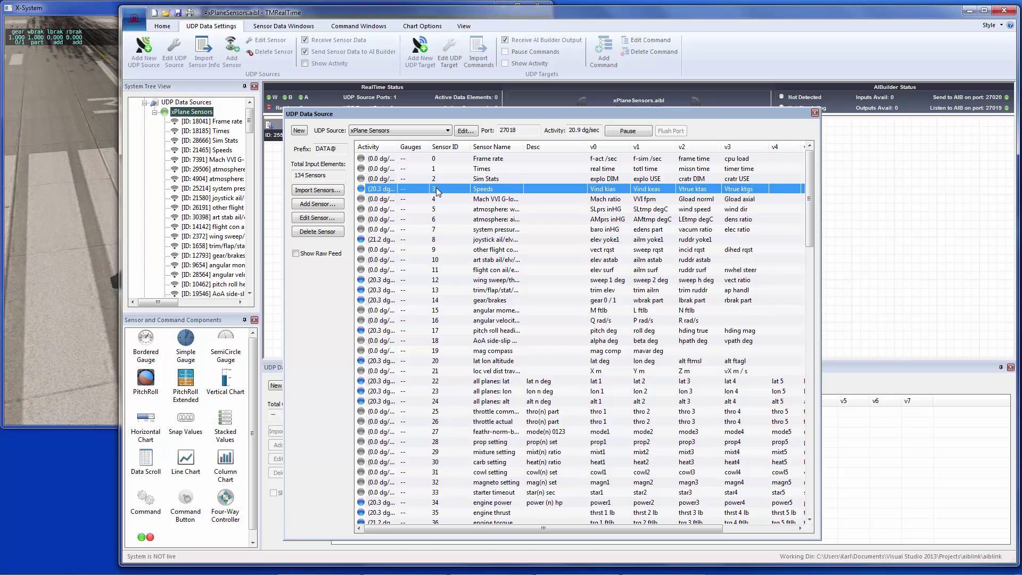
{"action": "double_click", "coordinate": [398, 146]}
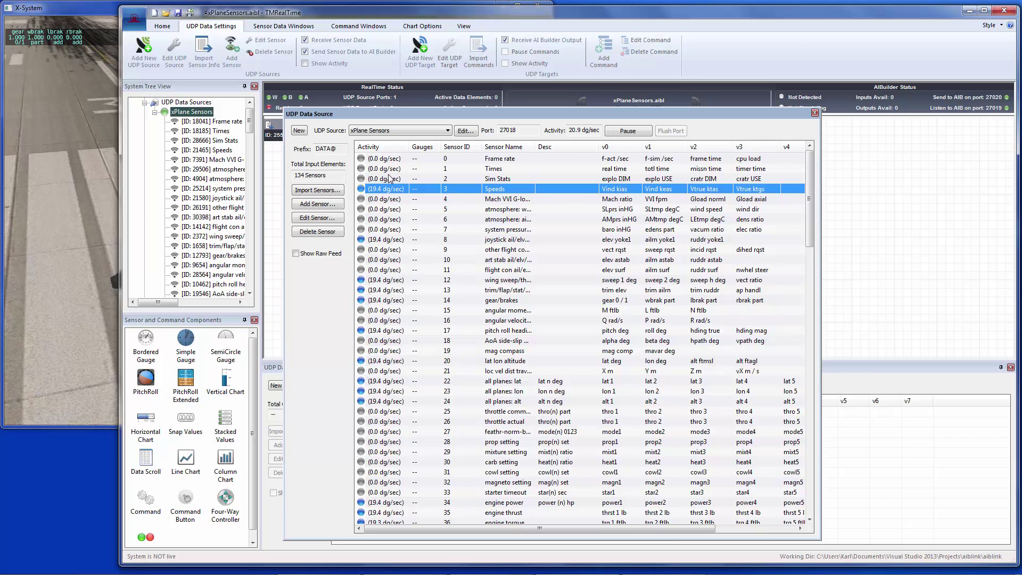
Open and close X-Plane's Data Input & Output settings to show the speeds values
{"action": "left_click", "coordinate": [84, 107]}
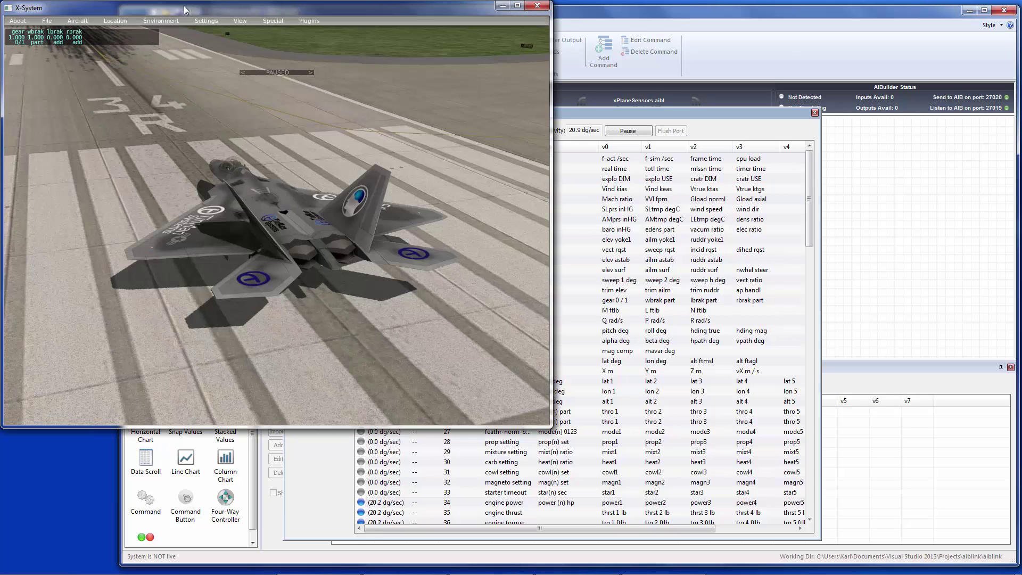
{"action": "left_click", "coordinate": [203, 20]}
{"action": "left_click", "coordinate": [214, 30]}
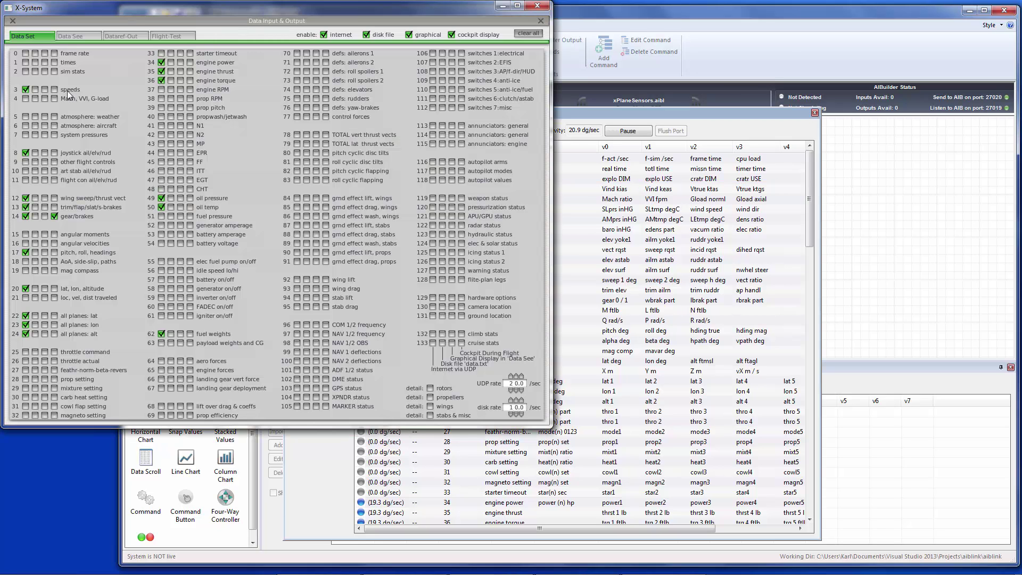
{"action": "left_click", "coordinate": [541, 21]}
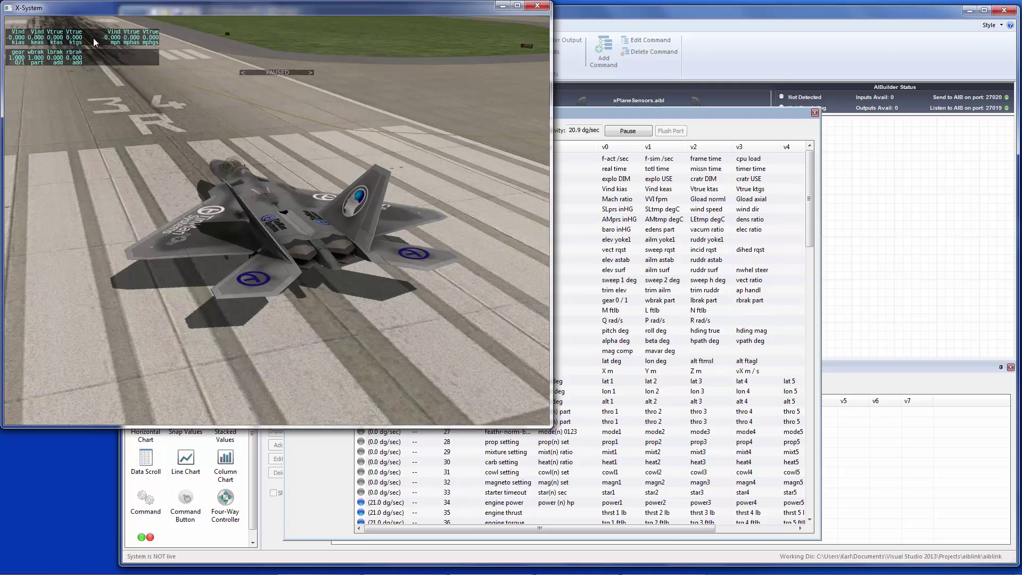
Back in TinMan, select the Speeds row and push the sensor list down to reveal the canvas
{"action": "left_click", "coordinate": [706, 199]}
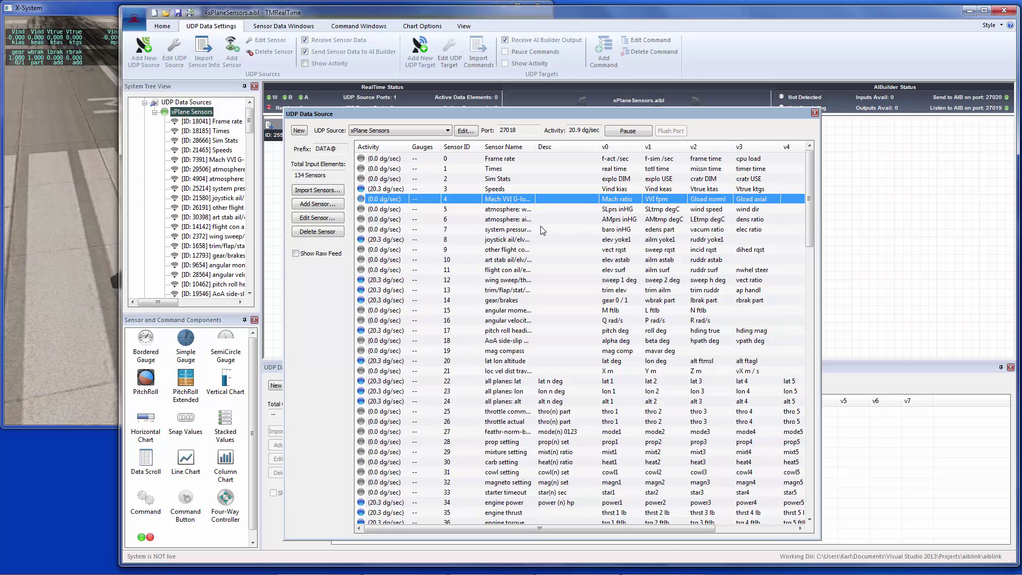
{"action": "left_click", "coordinate": [392, 189]}
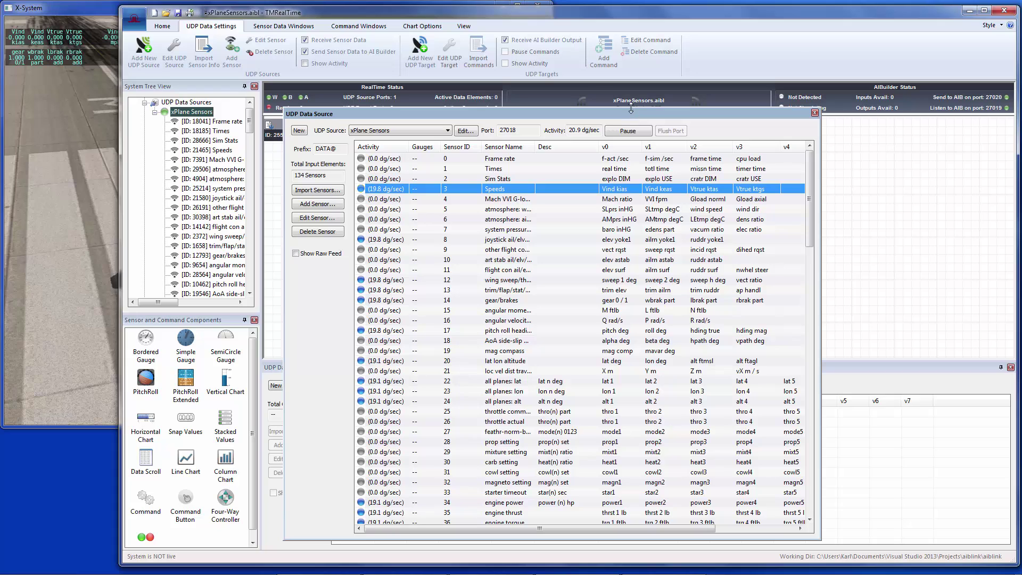
{"action": "left_click_drag", "start_coordinate": [631, 107], "coordinate": [623, 367]}
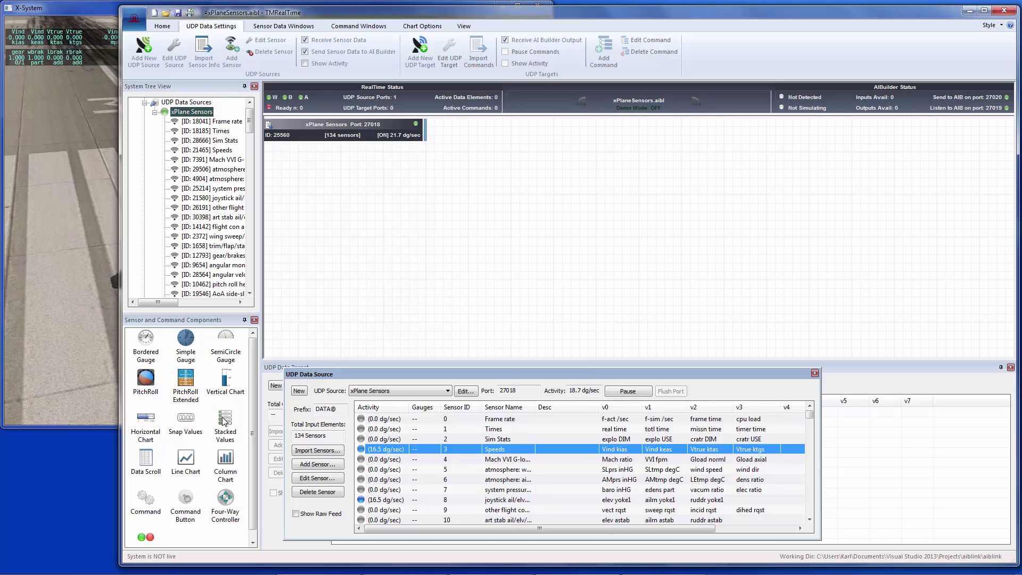
Drag a PitchRoll Extended gauge and a Stacked Values window onto the grid canvas
{"action": "left_click_drag", "start_coordinate": [187, 380], "coordinate": [518, 213]}
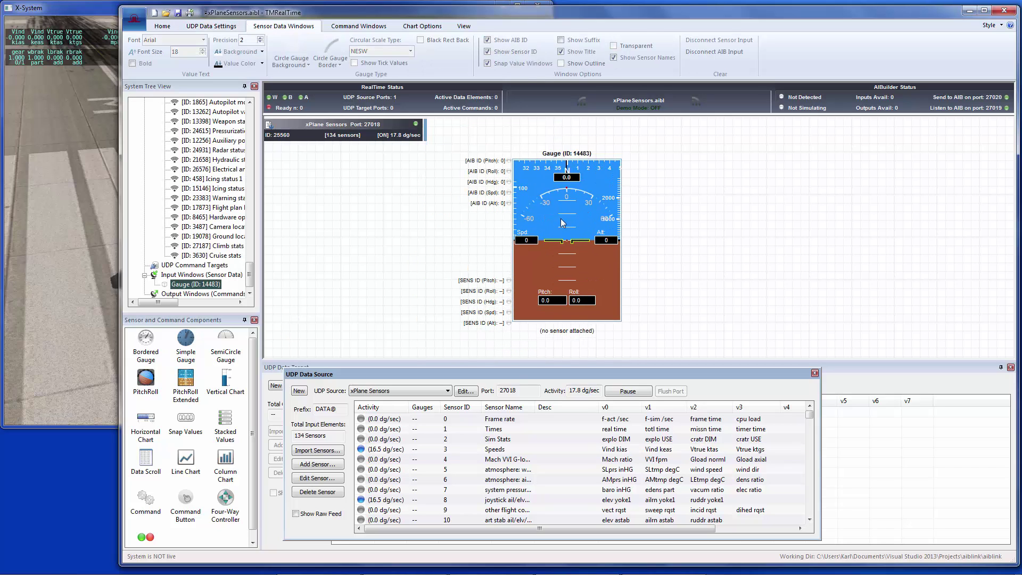
{"action": "left_click", "coordinate": [225, 423]}
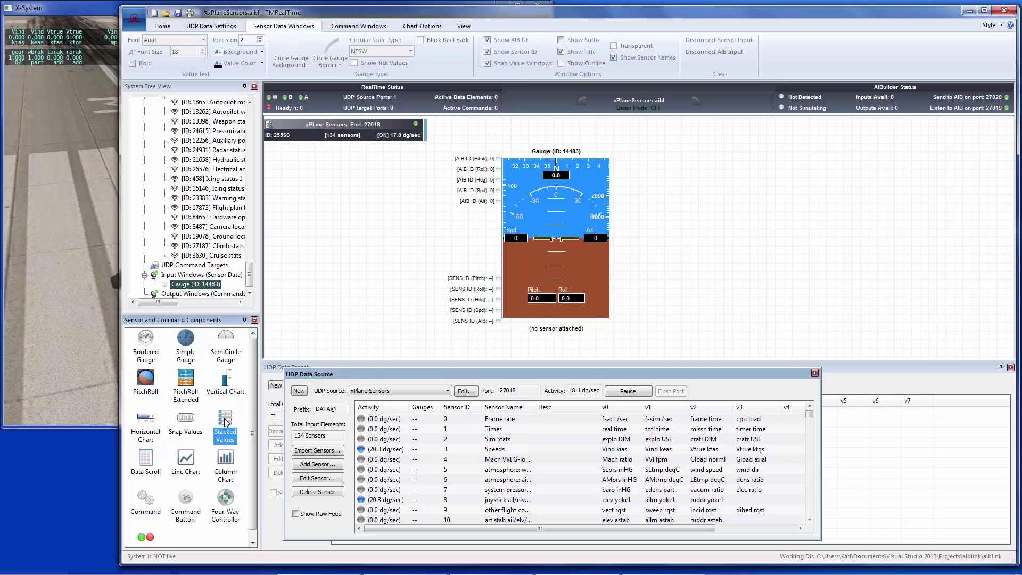
{"action": "left_click_drag", "start_coordinate": [228, 420], "coordinate": [723, 187]}
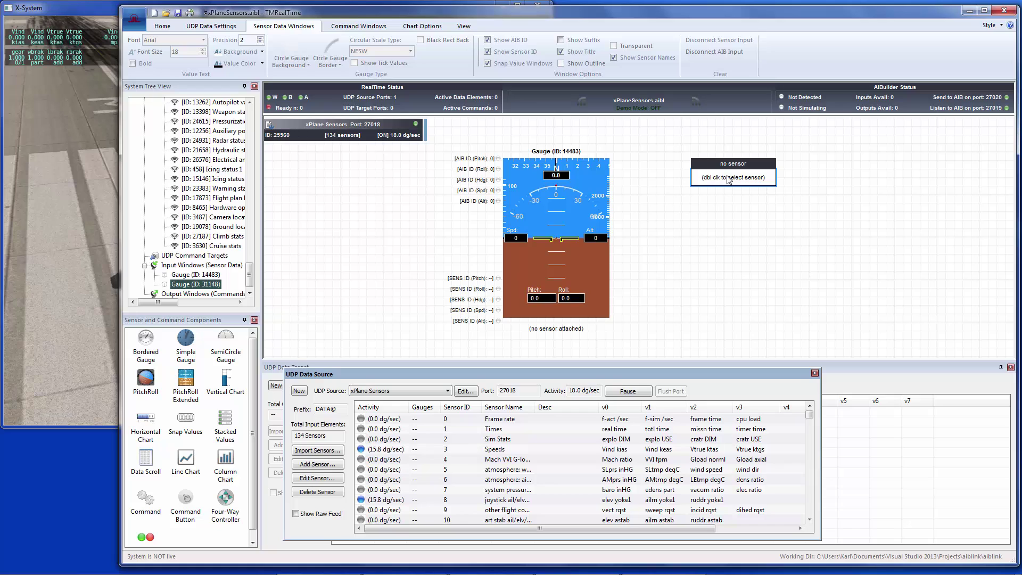
Unpause X-Plane with P, then return to TinMan and select the Speeds sensor row
{"action": "left_click", "coordinate": [113, 144]}
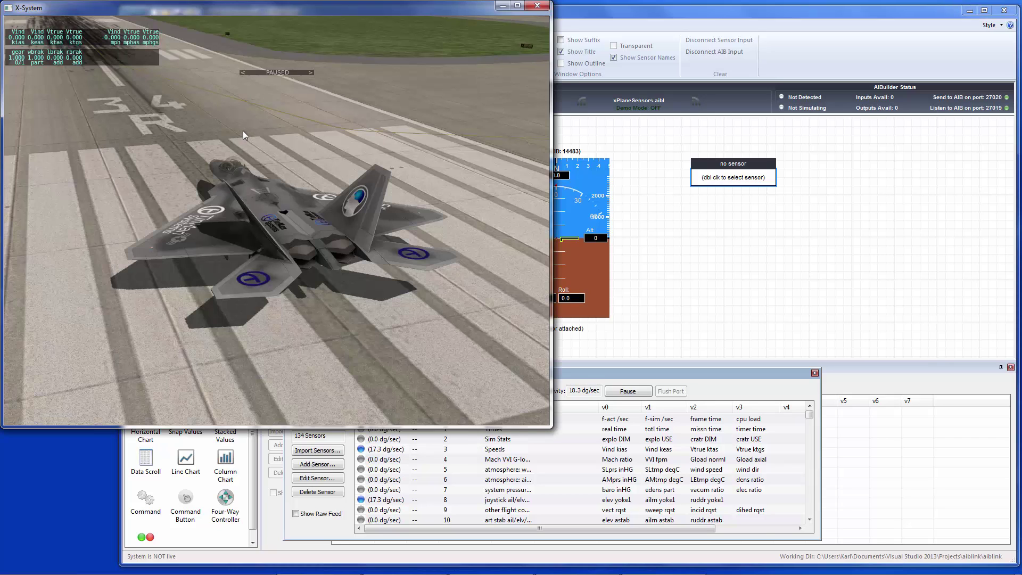
{"action": "key", "text": "p"}
{"action": "left_click", "coordinate": [634, 242]}
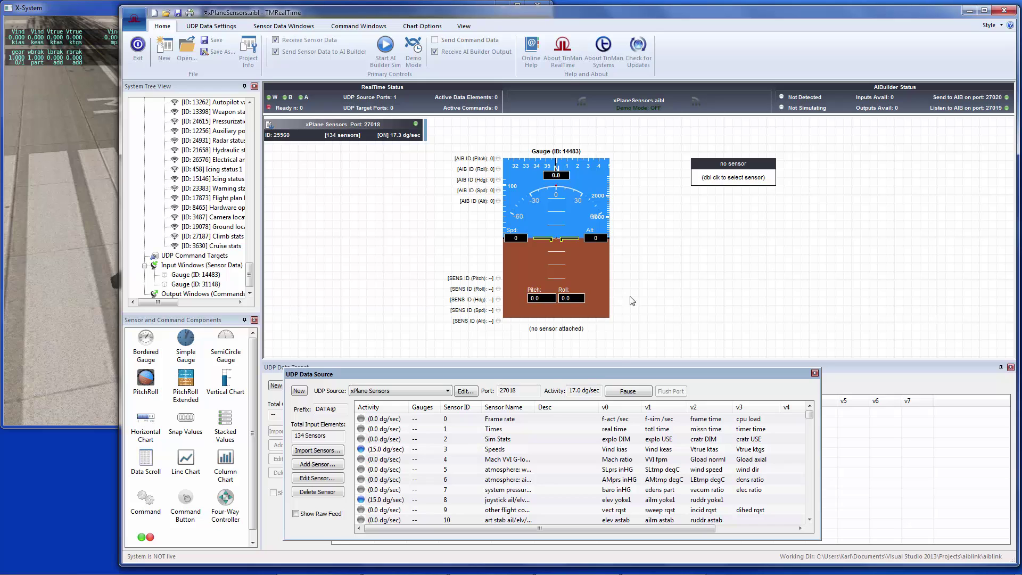
{"action": "left_click", "coordinate": [392, 450]}
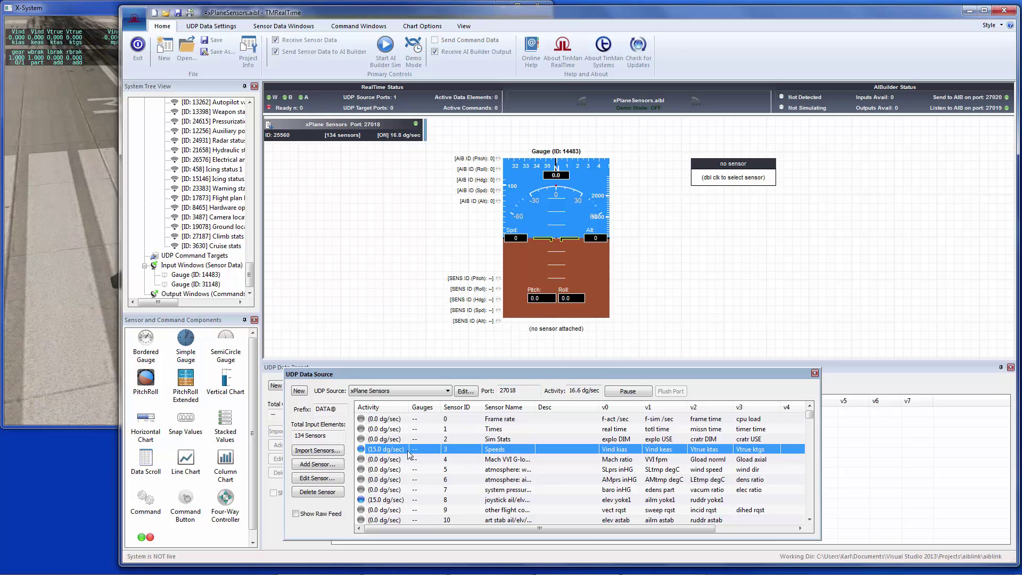
Uncheck UDP and disk output for the speeds row in X-Plane, then float TinMan's sensor list
{"action": "left_click", "coordinate": [76, 194]}
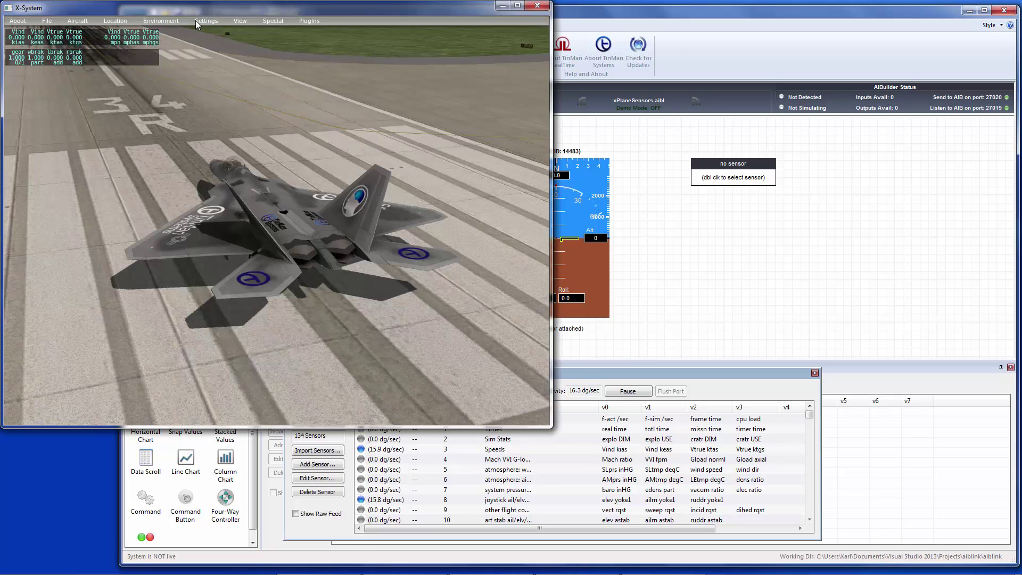
{"action": "left_click", "coordinate": [197, 24]}
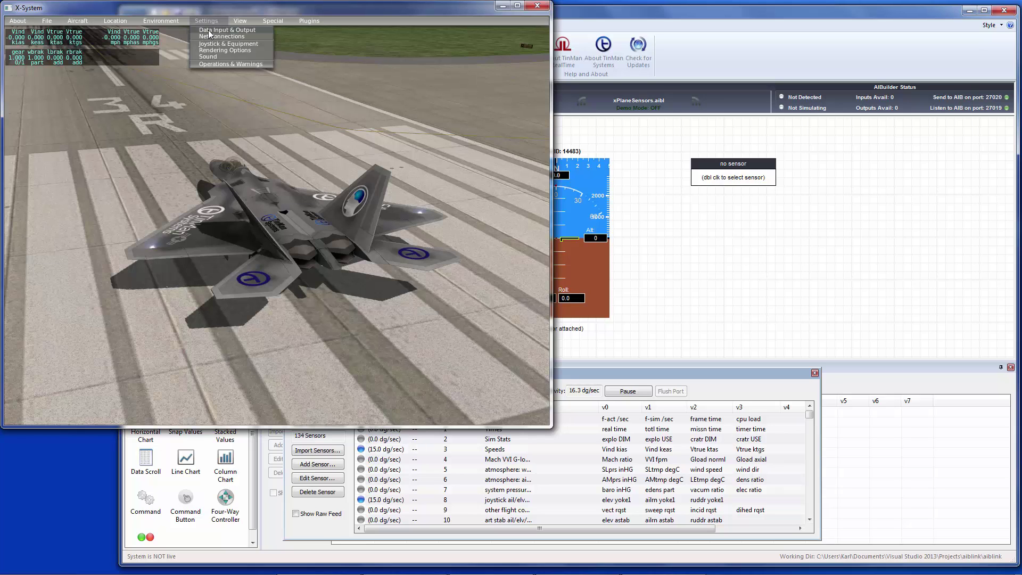
{"action": "left_click", "coordinate": [209, 31]}
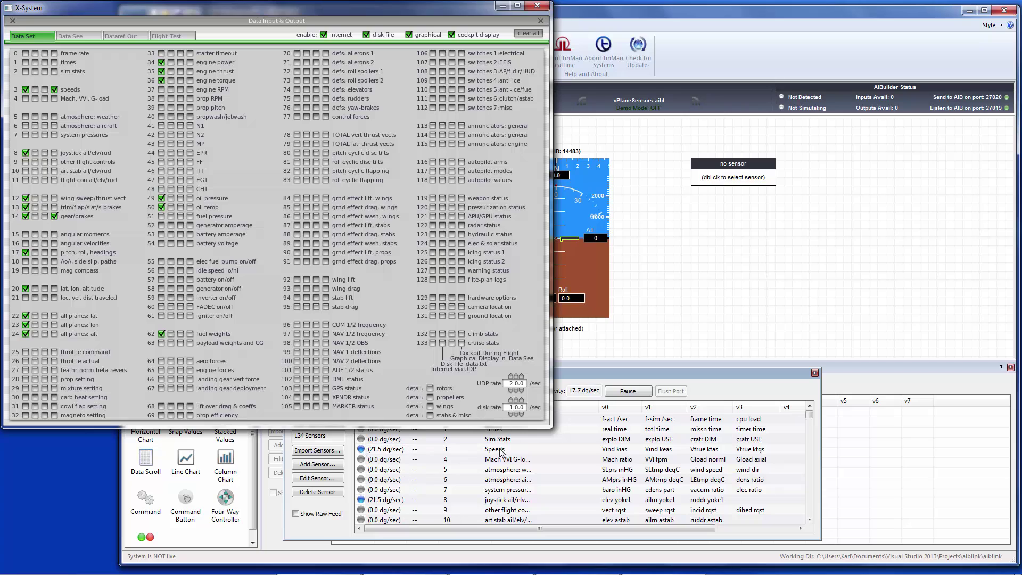
{"action": "left_click", "coordinate": [26, 89]}
{"action": "left_click", "coordinate": [35, 90]}
{"action": "left_click_drag", "start_coordinate": [633, 371], "coordinate": [785, 295]}
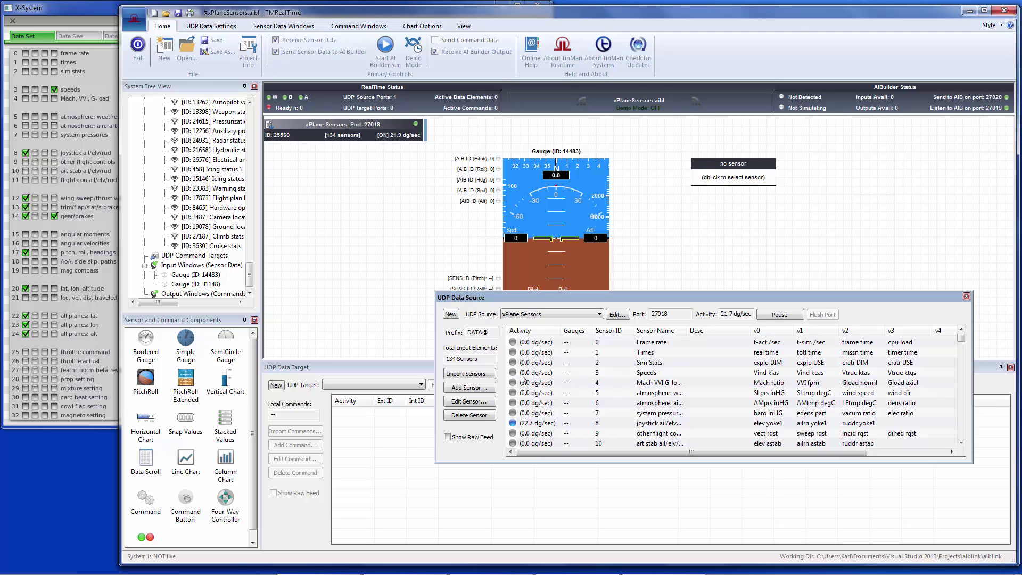
Re-enable Speeds output over UDP and dock the sensor list back into the bottom panel
{"action": "left_click", "coordinate": [26, 90]}
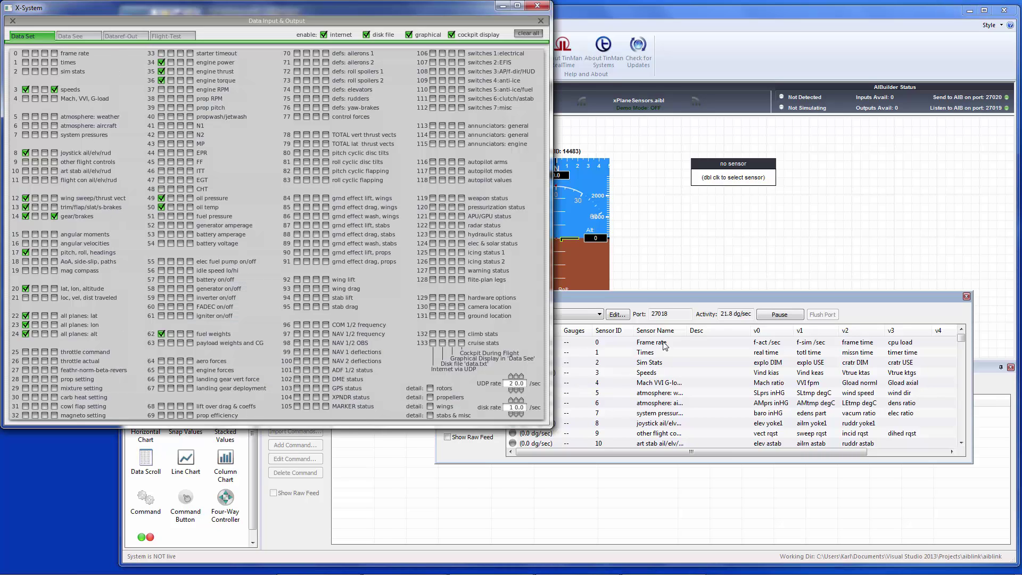
{"action": "left_click", "coordinate": [675, 313]}
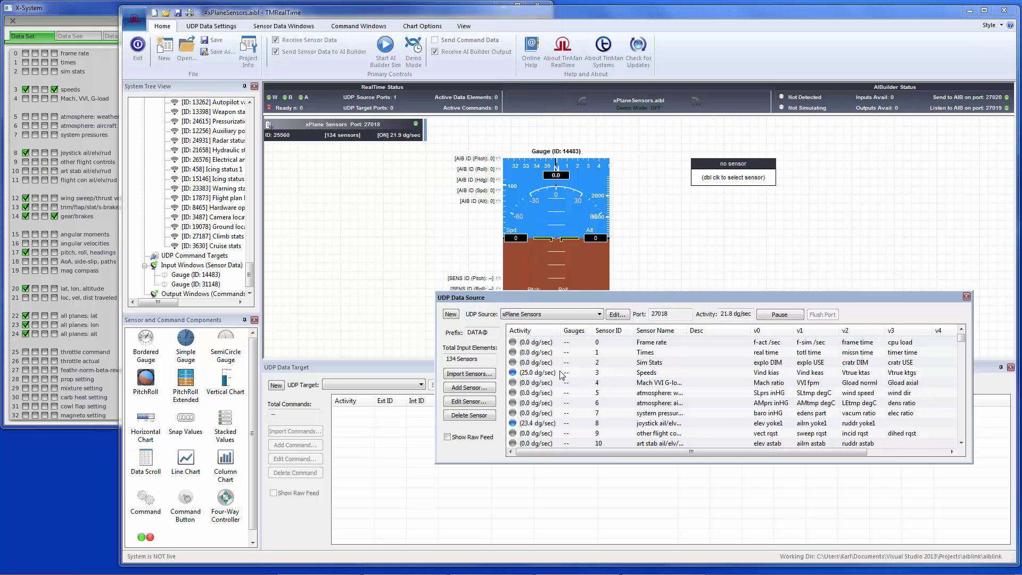
{"action": "left_click_drag", "start_coordinate": [624, 294], "coordinate": [606, 303]}
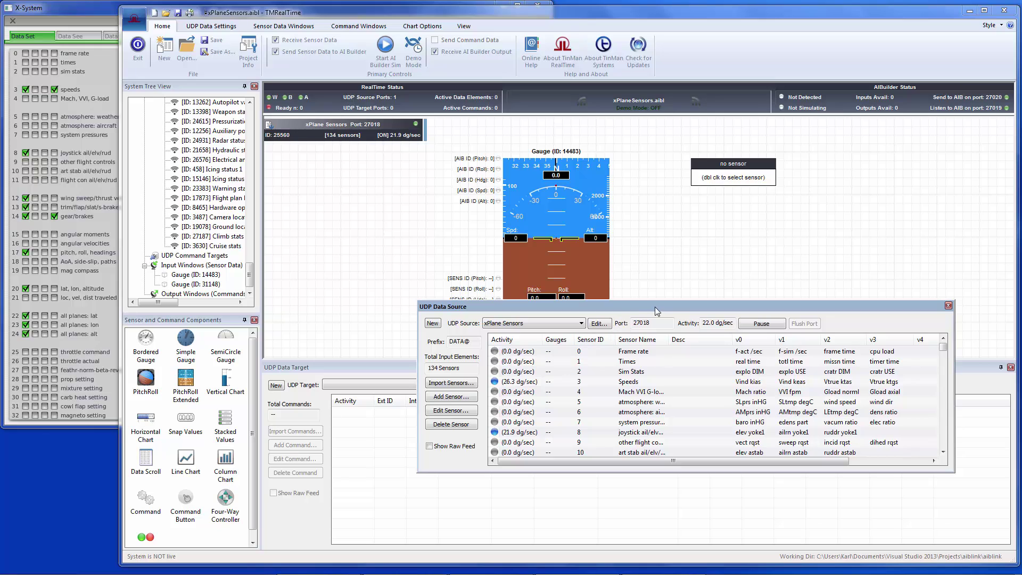
{"action": "left_click_drag", "start_coordinate": [533, 307], "coordinate": [534, 363]}
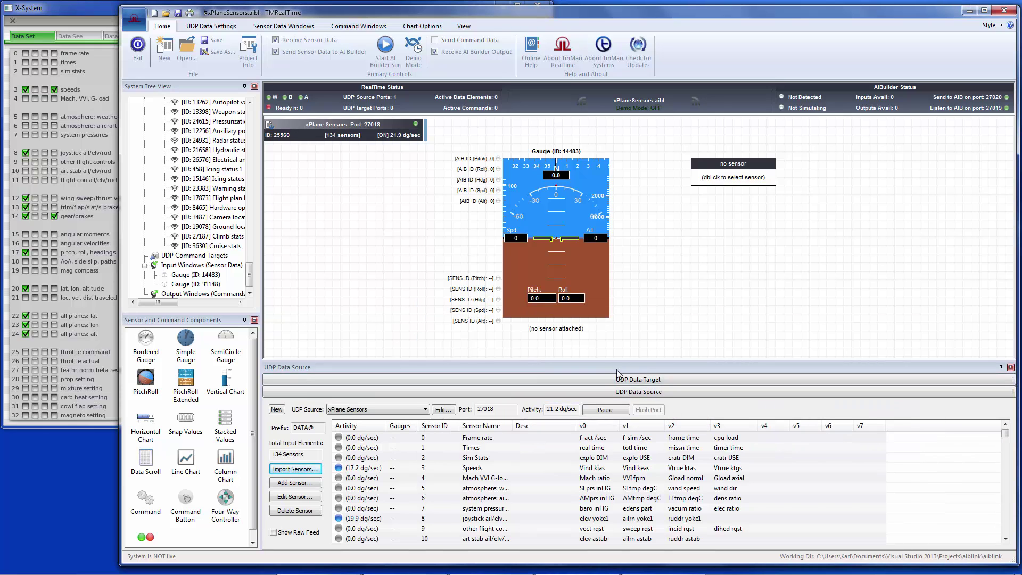
Close X-Plane's Data Input & Output settings and return to the TinMan canvas
{"action": "left_click", "coordinate": [565, 235]}
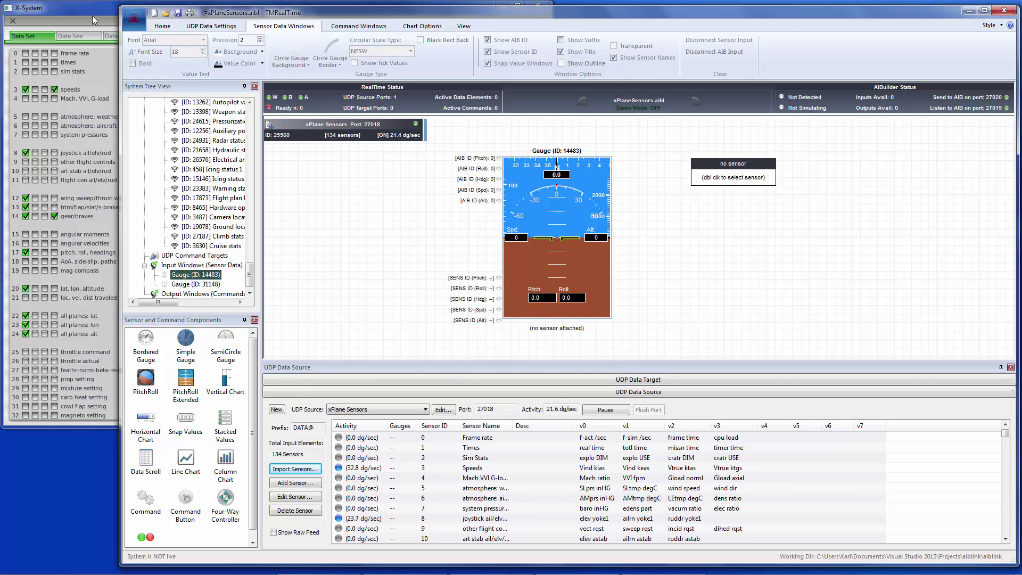
{"action": "left_click", "coordinate": [105, 15]}
{"action": "left_click", "coordinate": [541, 22]}
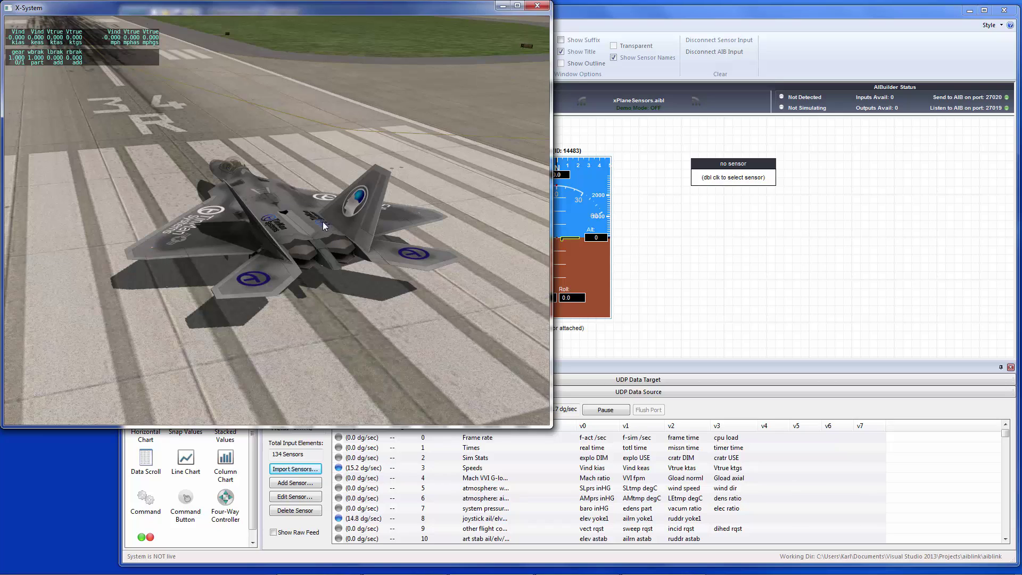
{"action": "left_click", "coordinate": [737, 268]}
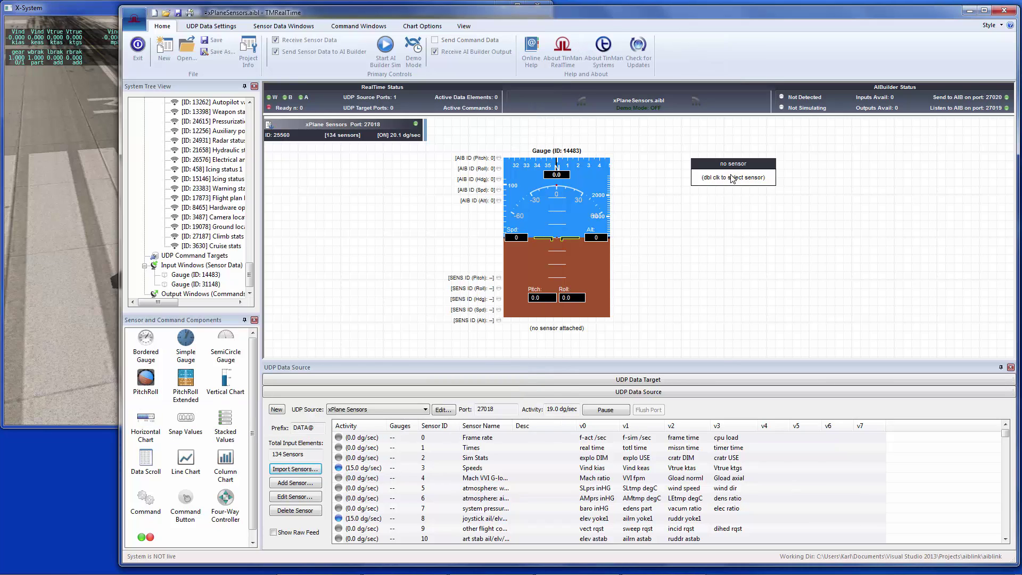
Open the empty value window's settings and set its UDP Source to xPlane Sensors
{"action": "left_click", "coordinate": [225, 430]}
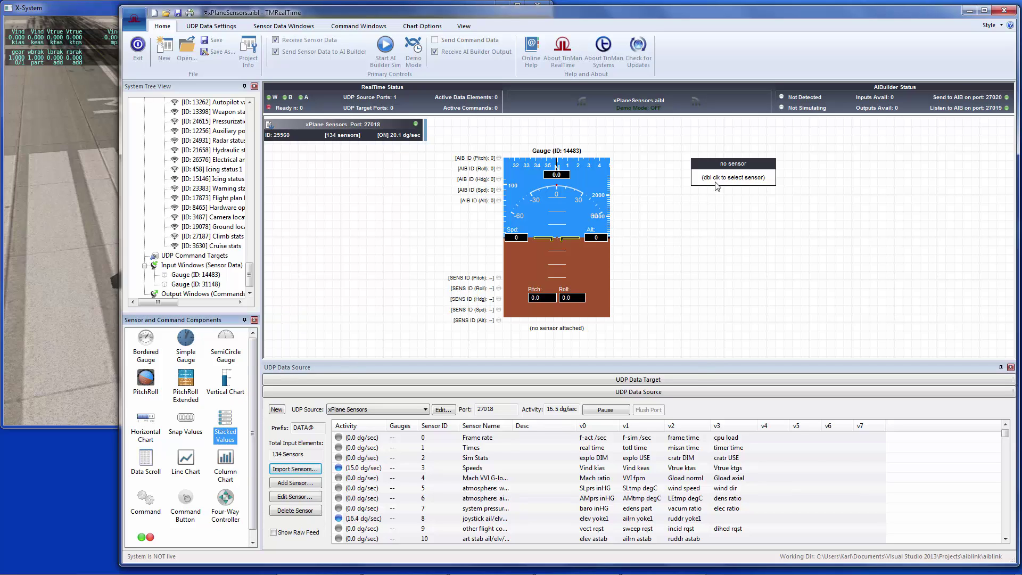
{"action": "left_click", "coordinate": [749, 179]}
{"action": "double_click", "coordinate": [748, 179]}
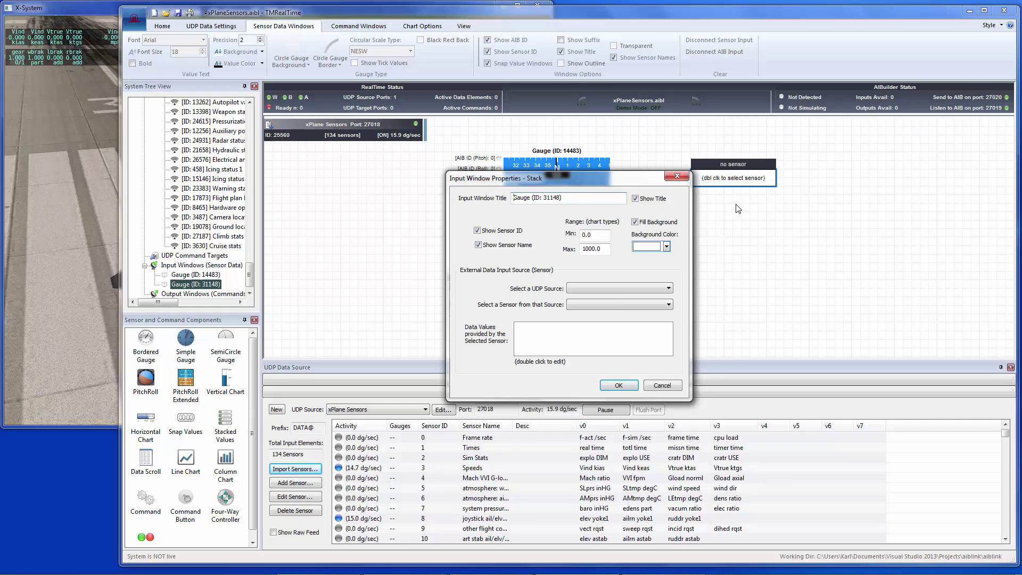
{"action": "left_click", "coordinate": [619, 292]}
{"action": "left_click", "coordinate": [605, 296]}
{"action": "left_click_drag", "start_coordinate": [593, 177], "coordinate": [511, 216]}
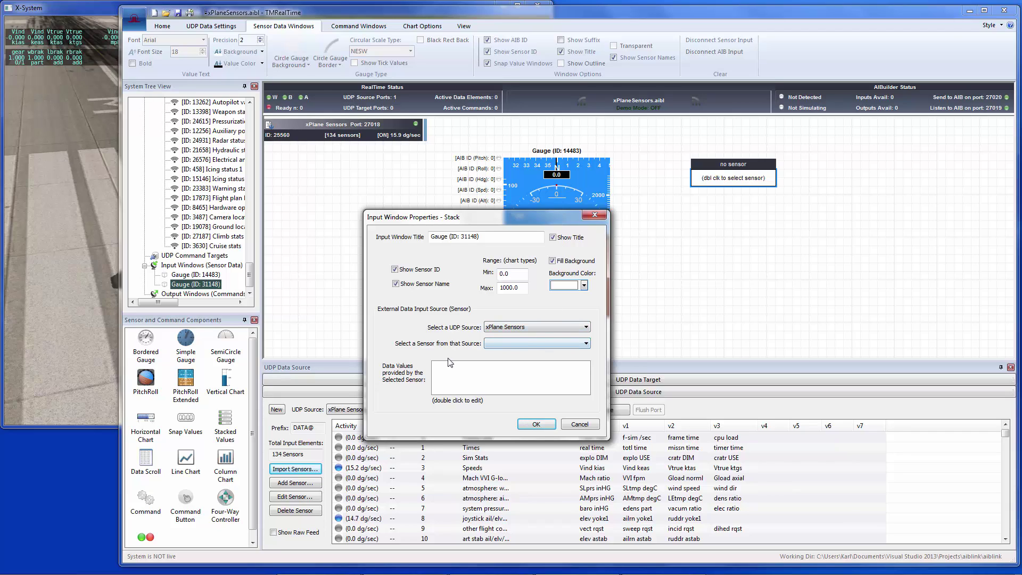
Choose '(id: 3) Speeds' as the value window's sensor
{"action": "left_click", "coordinate": [531, 327]}
{"action": "left_click", "coordinate": [527, 337]}
{"action": "left_click", "coordinate": [523, 346]}
{"action": "mouse_move", "coordinate": [585, 368]}
{"action": "left_mouse_down"}
{"action": "mouse_move", "coordinate": [588, 501]}
{"action": "mouse_move", "coordinate": [588, 371]}
{"action": "left_mouse_up"}
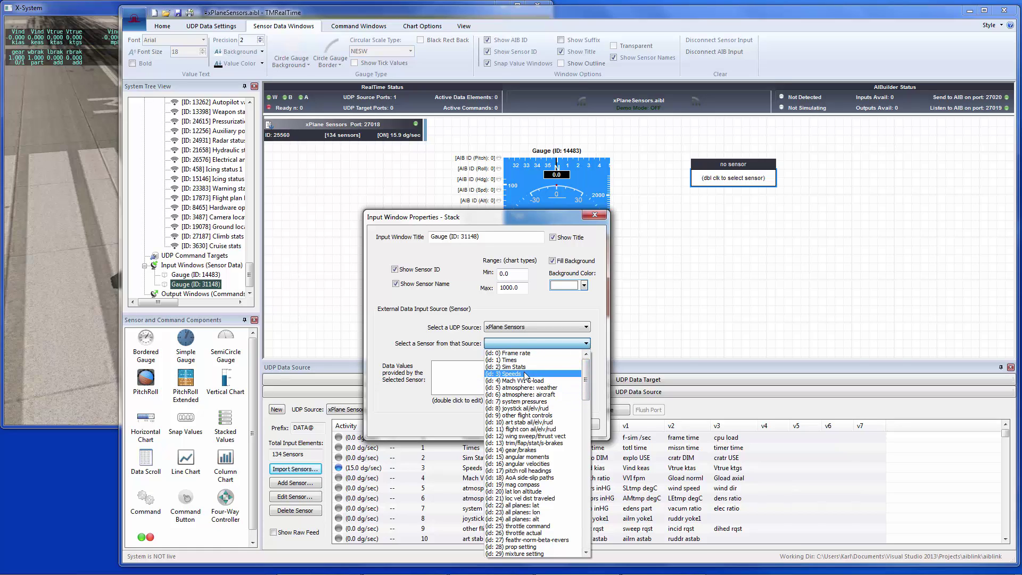
{"action": "left_click", "coordinate": [435, 310]}
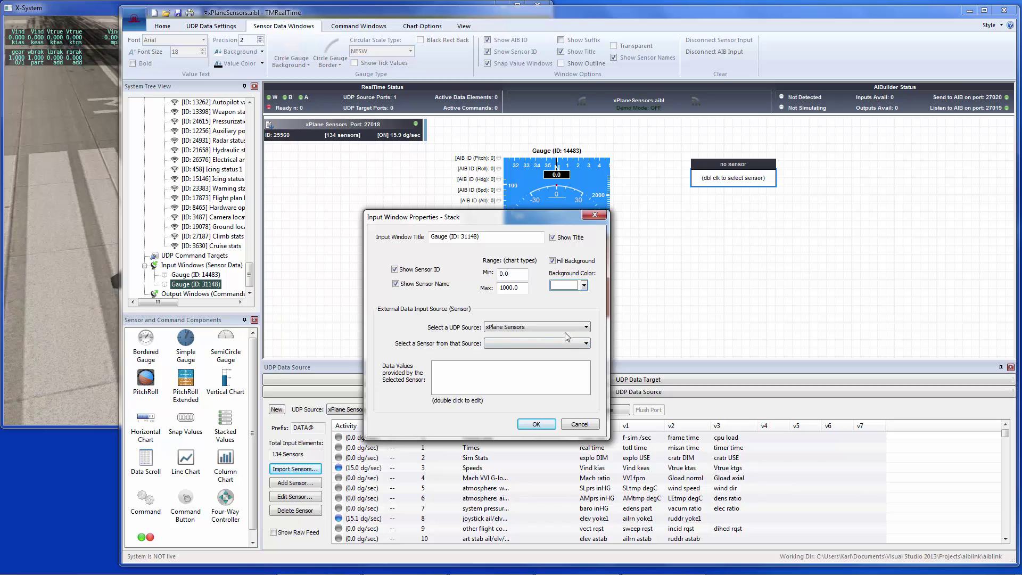
{"action": "left_click", "coordinate": [520, 343]}
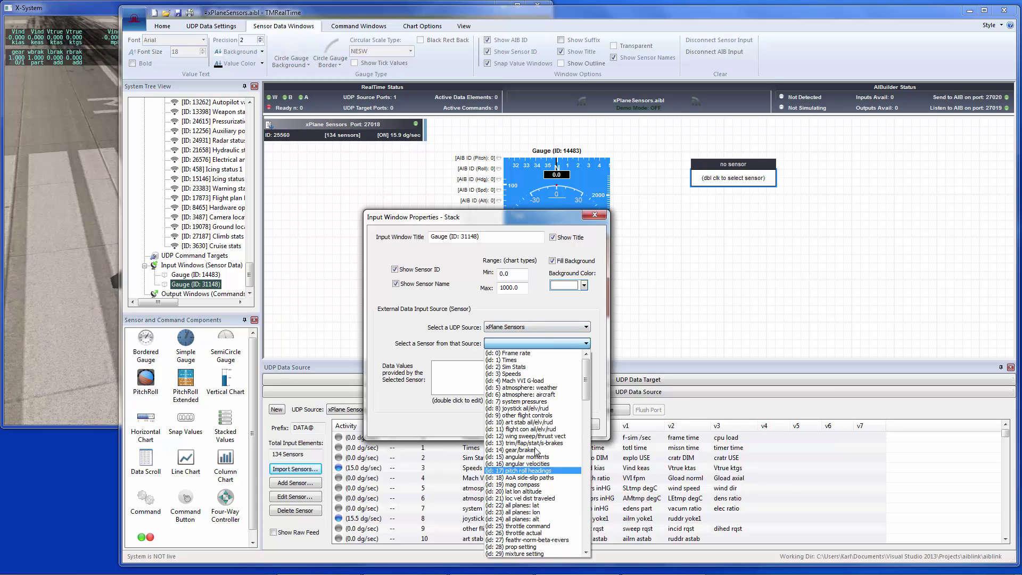
{"action": "left_click", "coordinate": [538, 373]}
Confirm the Speeds settings and move the Speeds window further right of the gauge
{"action": "left_click", "coordinate": [536, 425]}
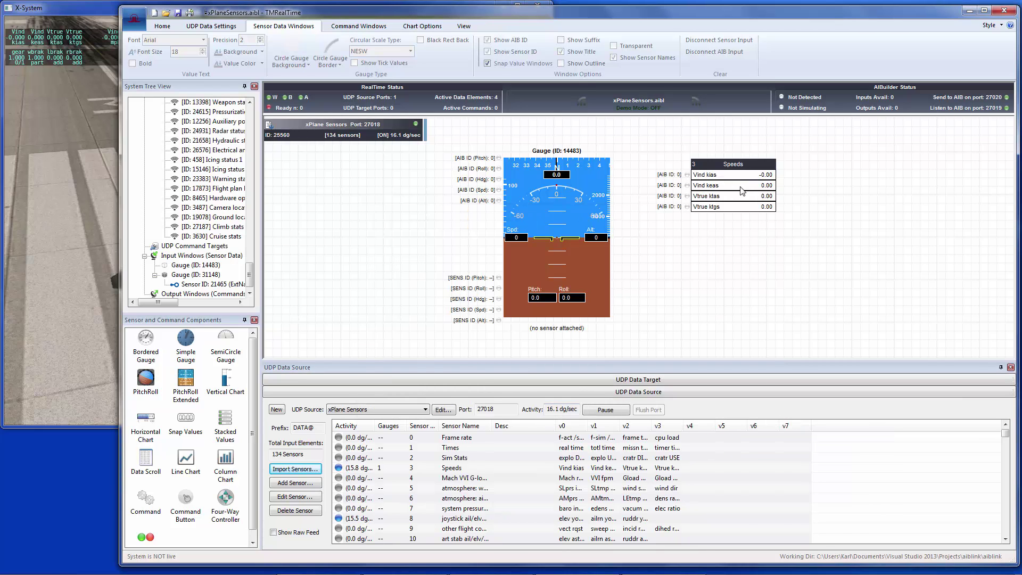
{"action": "left_click_drag", "start_coordinate": [742, 191], "coordinate": [765, 184]}
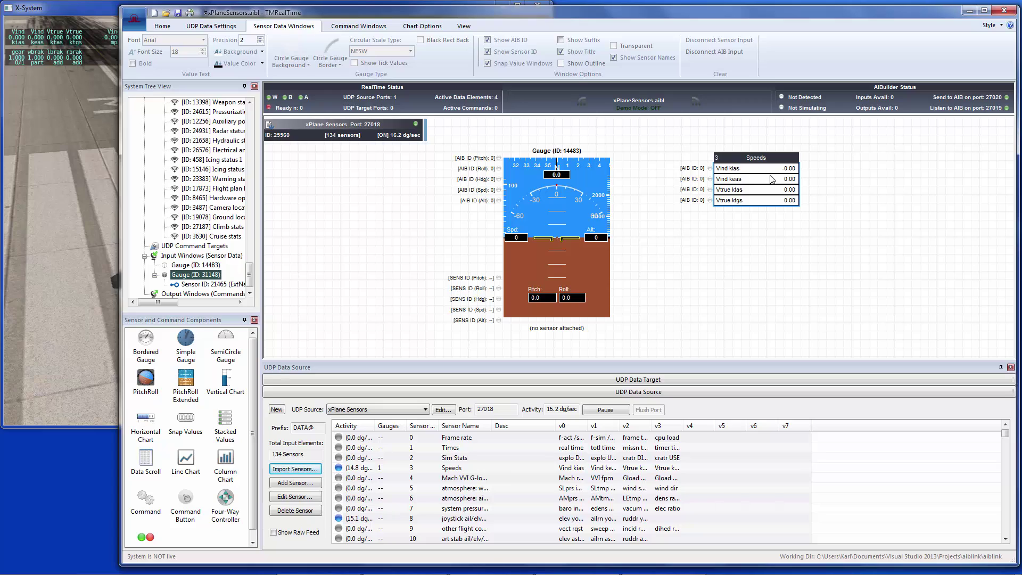
{"action": "mouse_move", "coordinate": [772, 179]}
{"action": "left_mouse_down"}
{"action": "mouse_move", "coordinate": [754, 237]}
{"action": "mouse_move", "coordinate": [787, 224]}
{"action": "mouse_move", "coordinate": [786, 190]}
{"action": "left_mouse_up"}
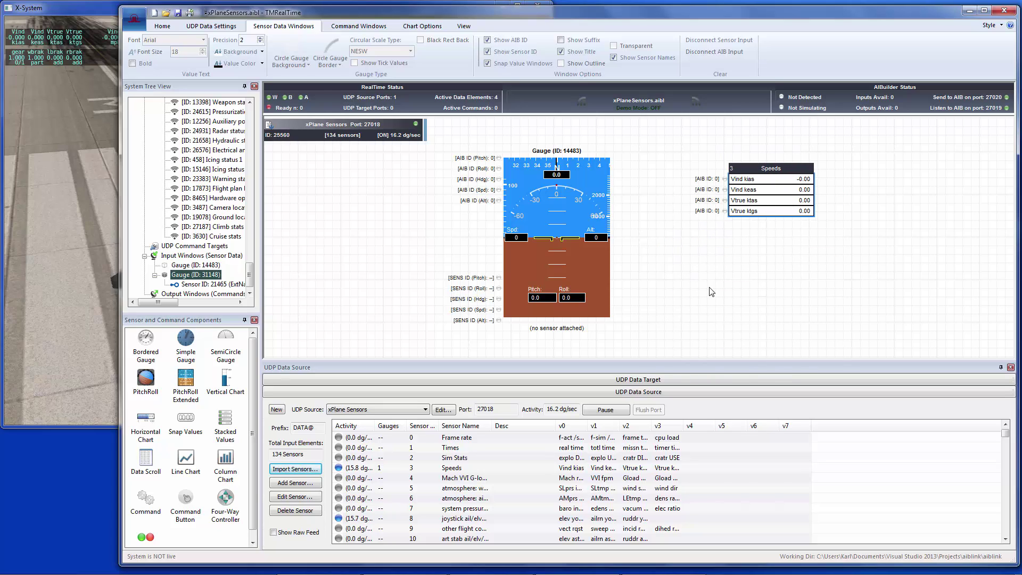
Auto-fit the sensor list's Sensor Name, v2, v1 and v0 columns
{"action": "left_click", "coordinate": [473, 520]}
{"action": "double_click", "coordinate": [493, 425]}
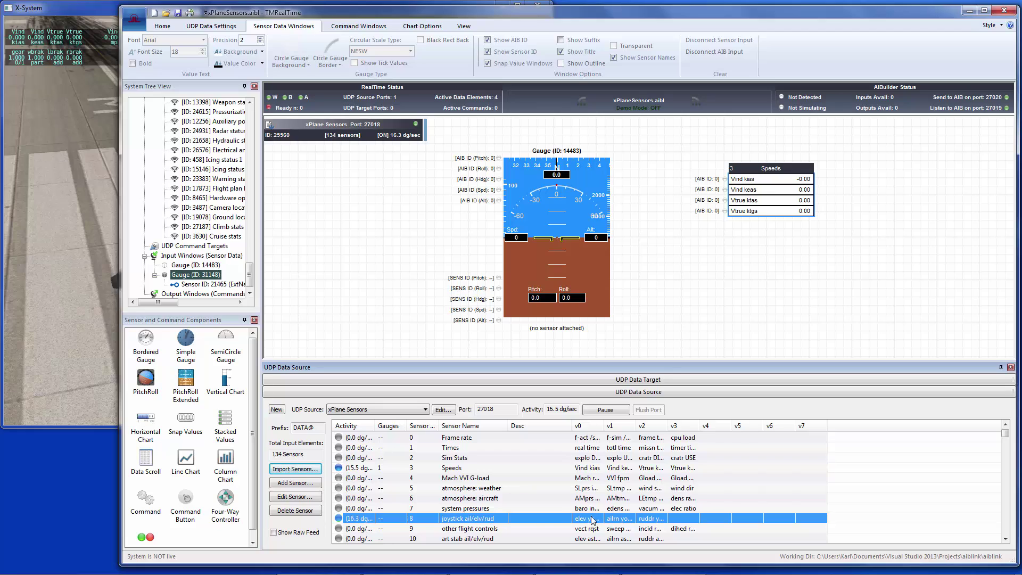
{"action": "double_click", "coordinate": [666, 425]}
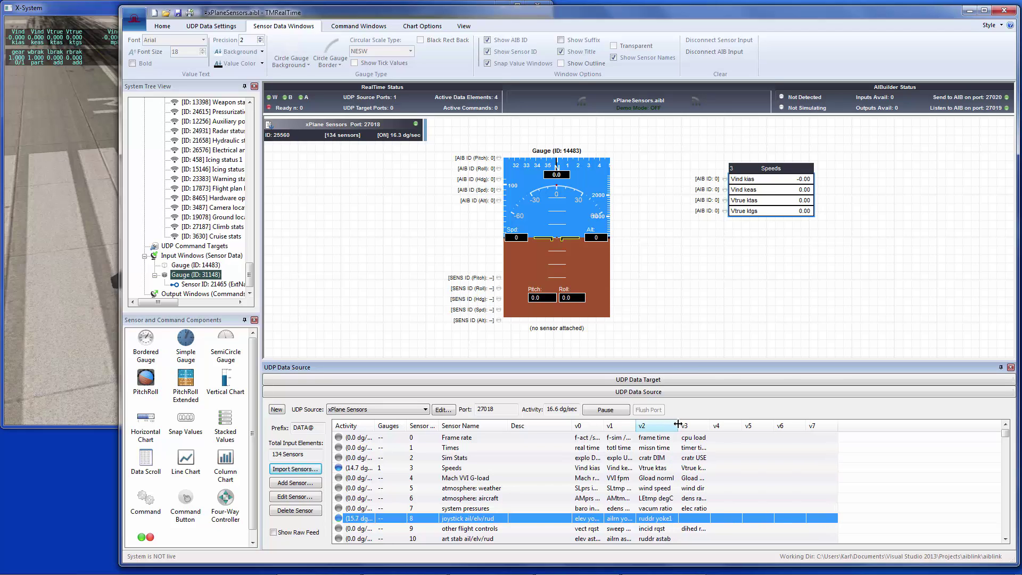
{"action": "double_click", "coordinate": [634, 426]}
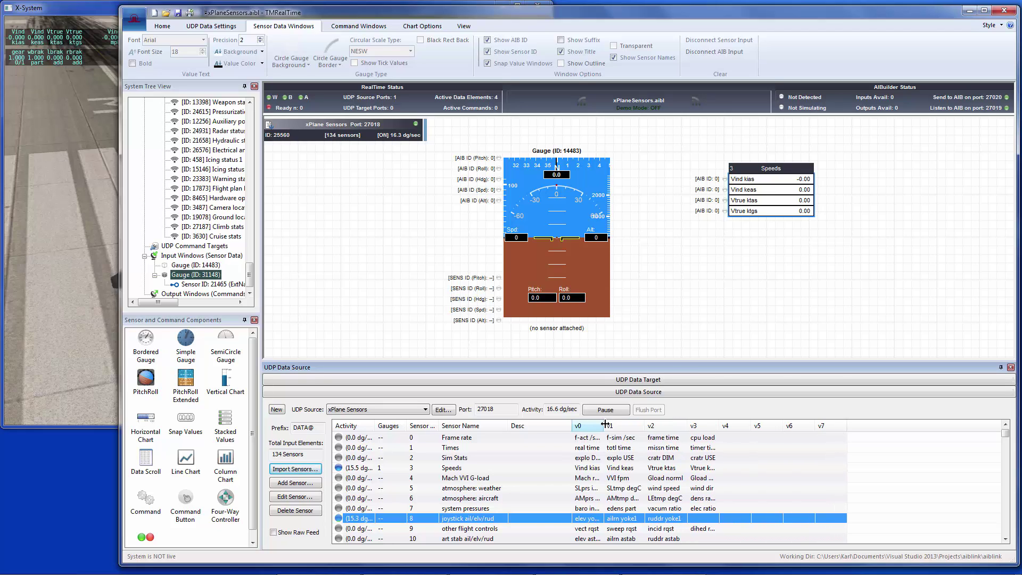
{"action": "double_click", "coordinate": [604, 425]}
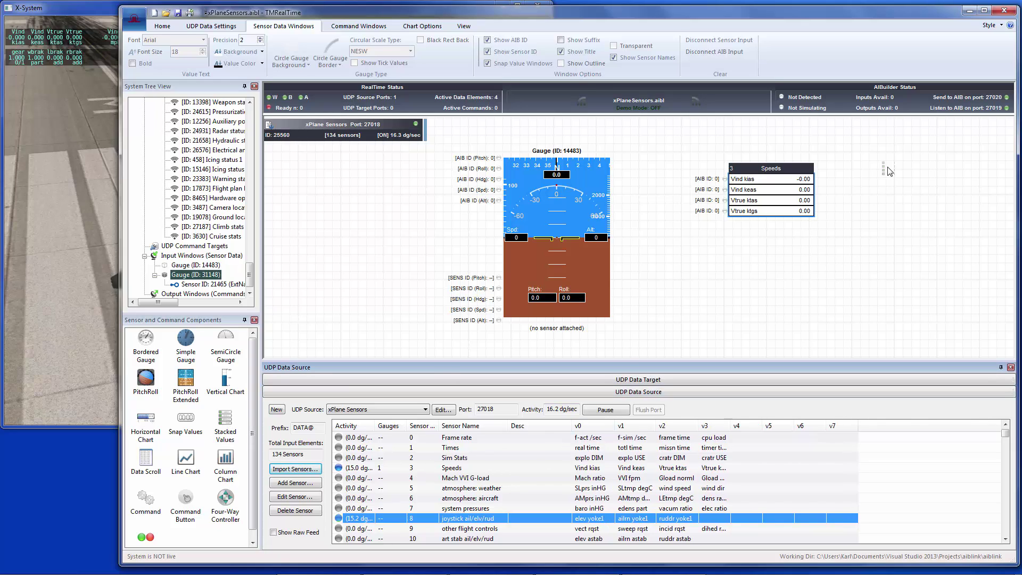
Add a Stacked Values window on xPlane Sensors '(id: 8) joystick ail/elv/rud'
{"action": "left_click_drag", "start_coordinate": [888, 170], "coordinate": [888, 171]}
{"action": "double_click", "coordinate": [889, 191]}
{"action": "left_click", "coordinate": [656, 289]}
{"action": "left_click", "coordinate": [624, 298]}
{"action": "left_click", "coordinate": [629, 305]}
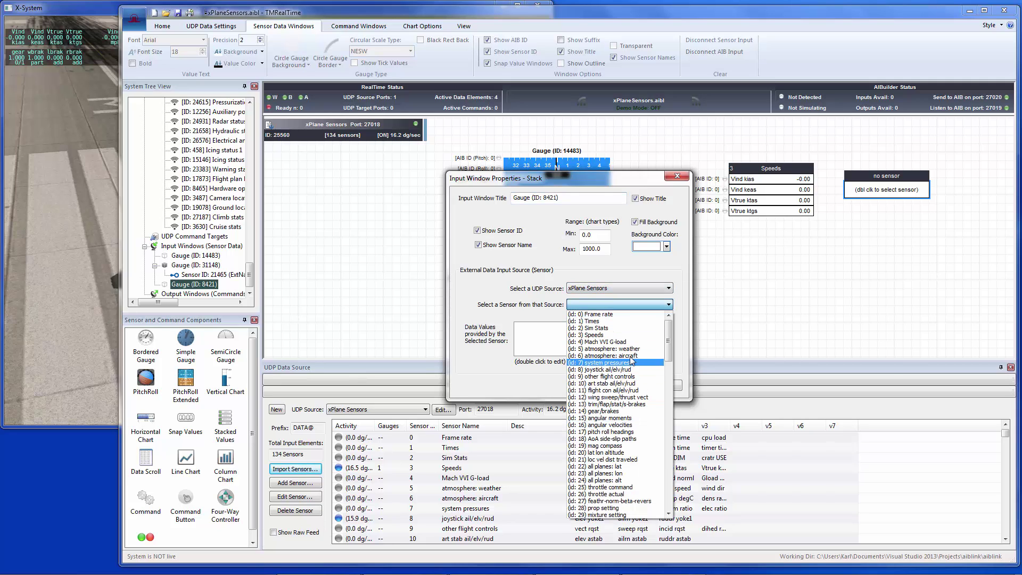
{"action": "left_click", "coordinate": [628, 370]}
{"action": "left_click", "coordinate": [660, 385]}
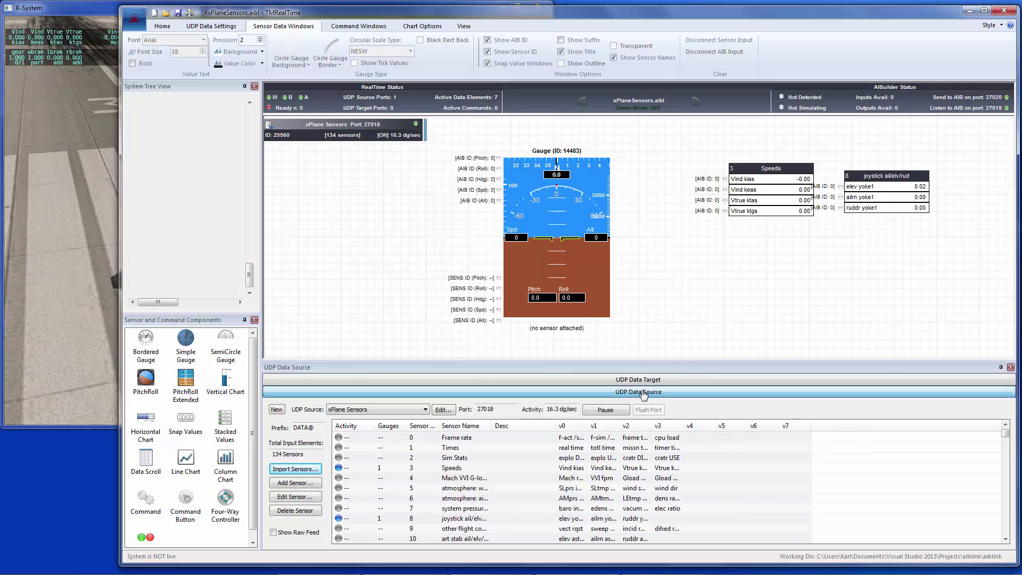
{"action": "left_click_drag", "start_coordinate": [885, 198], "coordinate": [884, 184]}
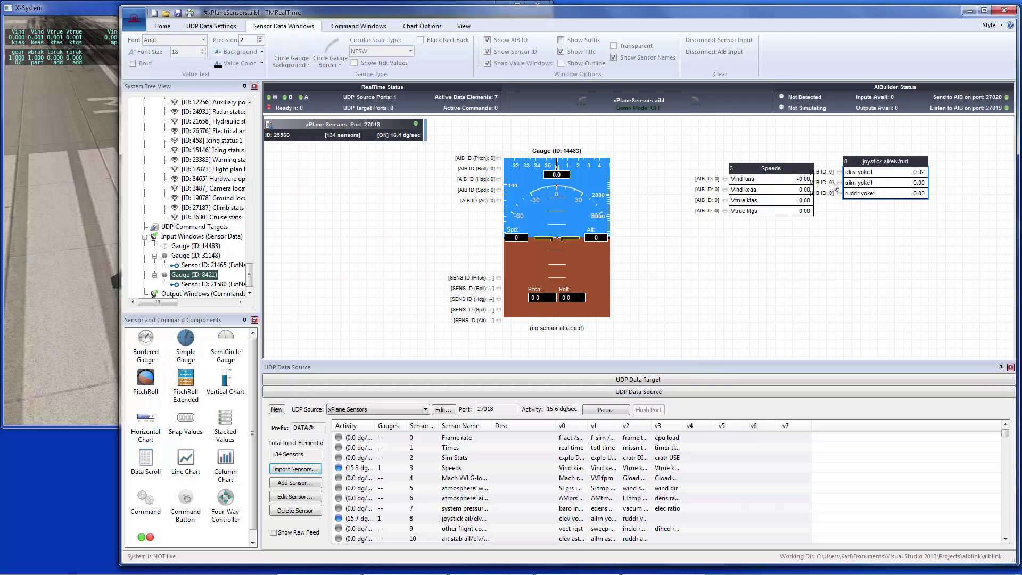
Set the system live and line up Speeds and joystick windows right of the gauge
{"action": "left_click", "coordinate": [684, 100]}
{"action": "left_click_drag", "start_coordinate": [807, 194], "coordinate": [786, 178]}
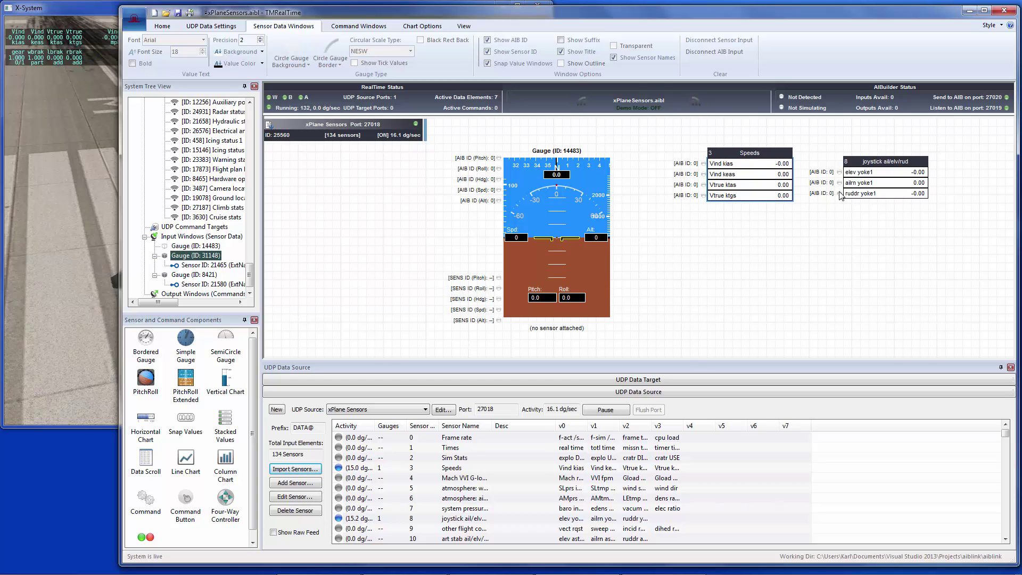
{"action": "left_click_drag", "start_coordinate": [914, 187], "coordinate": [908, 175]}
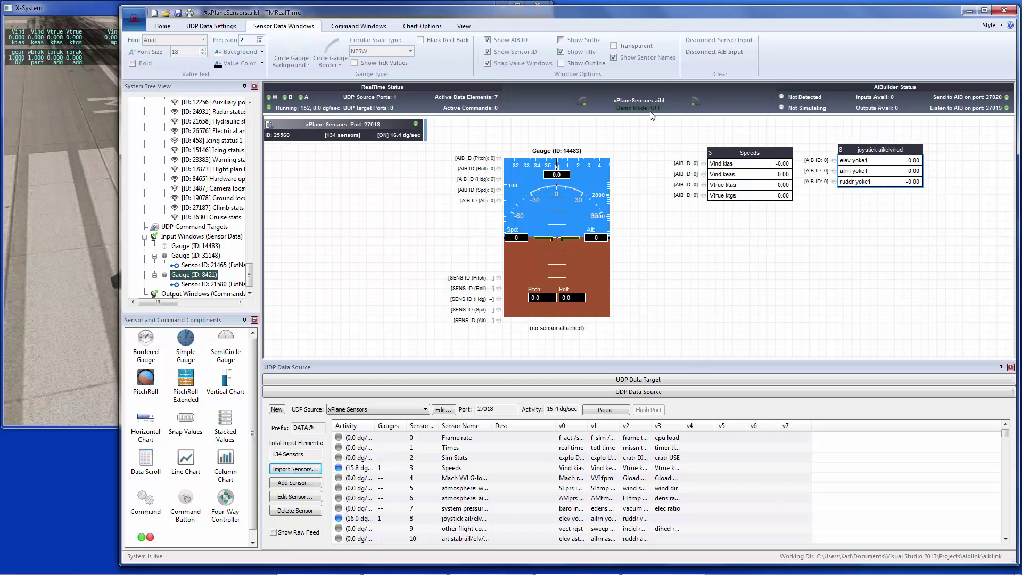
{"action": "left_click", "coordinate": [696, 102]}
{"action": "left_click", "coordinate": [695, 103]}
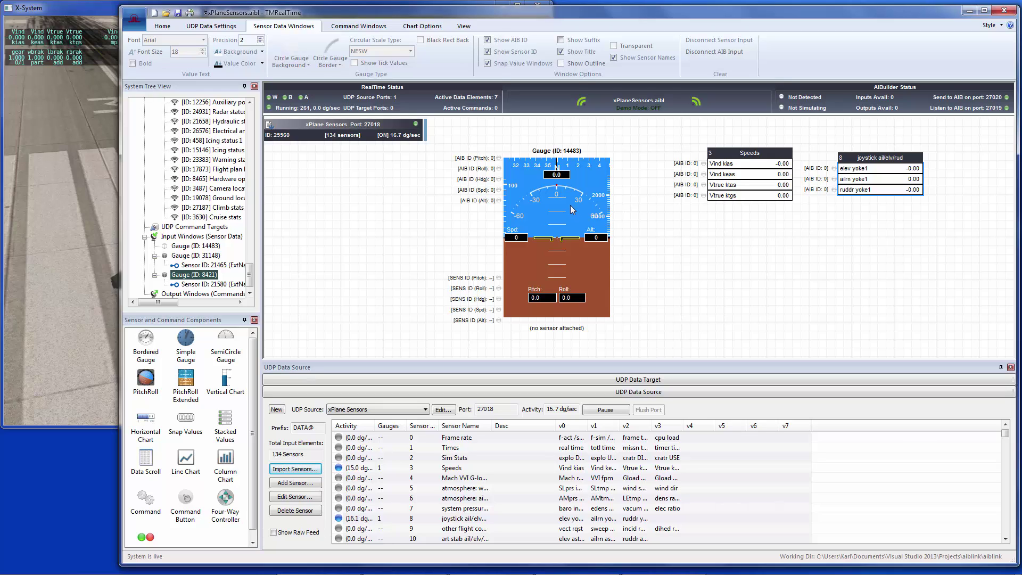
{"action": "left_click_drag", "start_coordinate": [573, 213], "coordinate": [587, 208]}
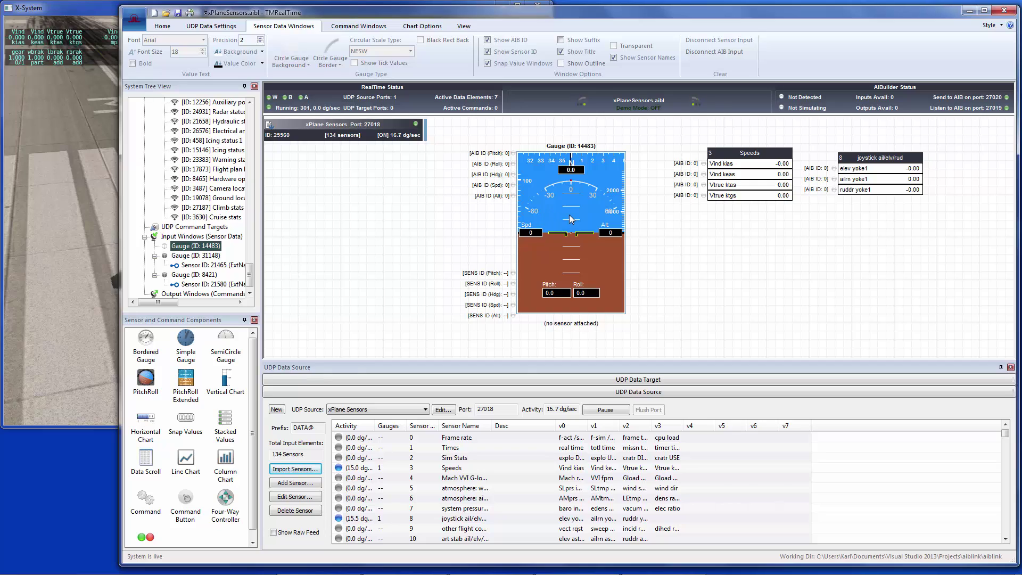
Set the gauge to xPlane Sensors, taking pitch and roll (roll deg) from pitch roll headings
{"action": "double_click", "coordinate": [570, 219]}
{"action": "left_click", "coordinate": [577, 162]}
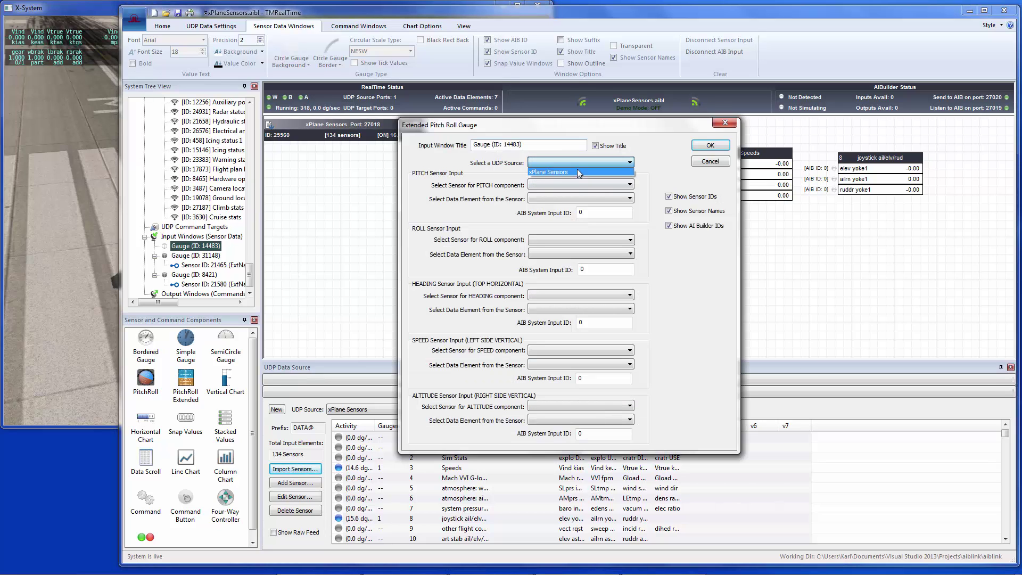
{"action": "left_click", "coordinate": [554, 172]}
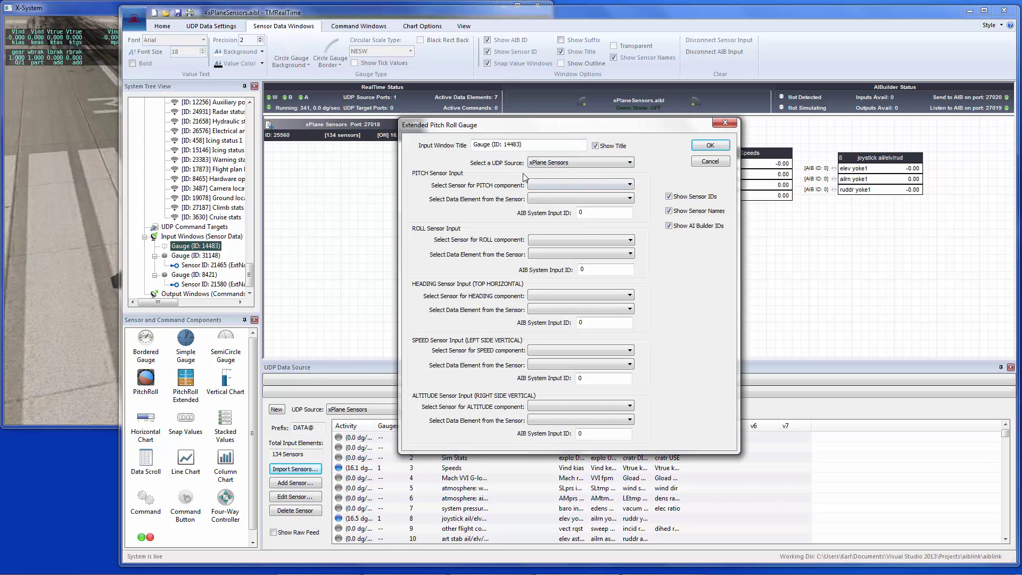
{"action": "left_click", "coordinate": [554, 185]}
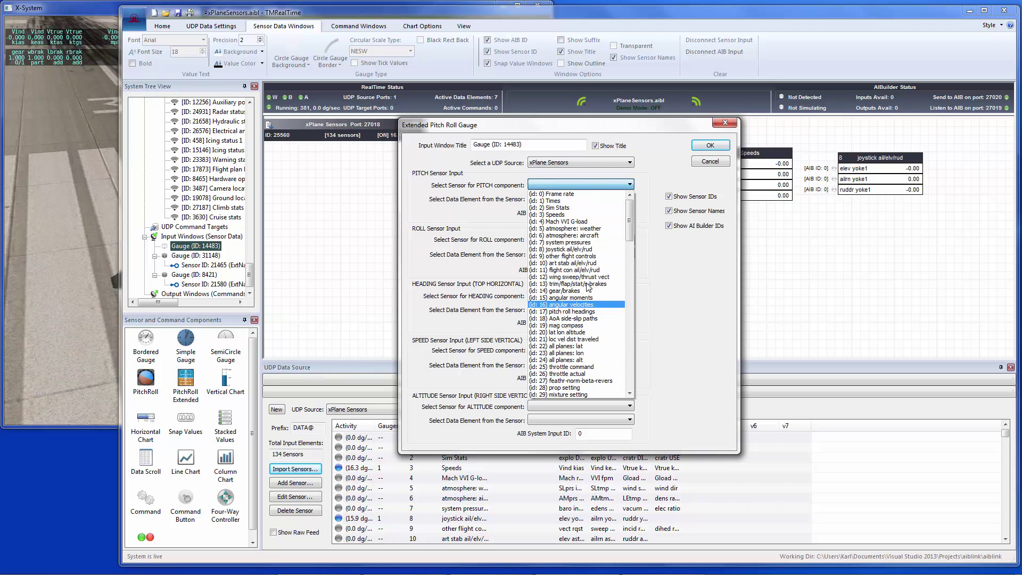
{"action": "left_click", "coordinate": [578, 311]}
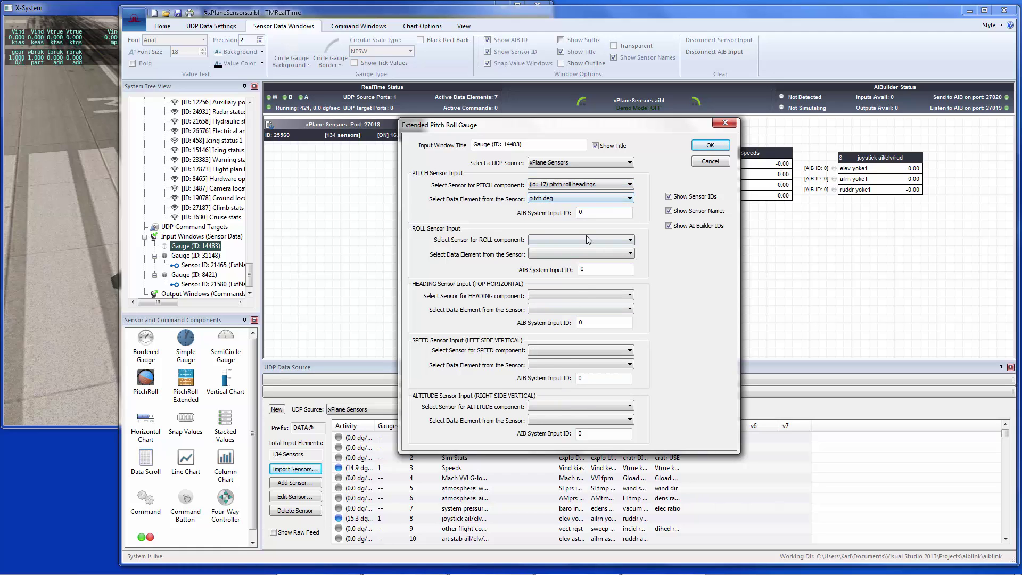
{"action": "left_click", "coordinate": [586, 239]}
{"action": "left_click", "coordinate": [579, 368]}
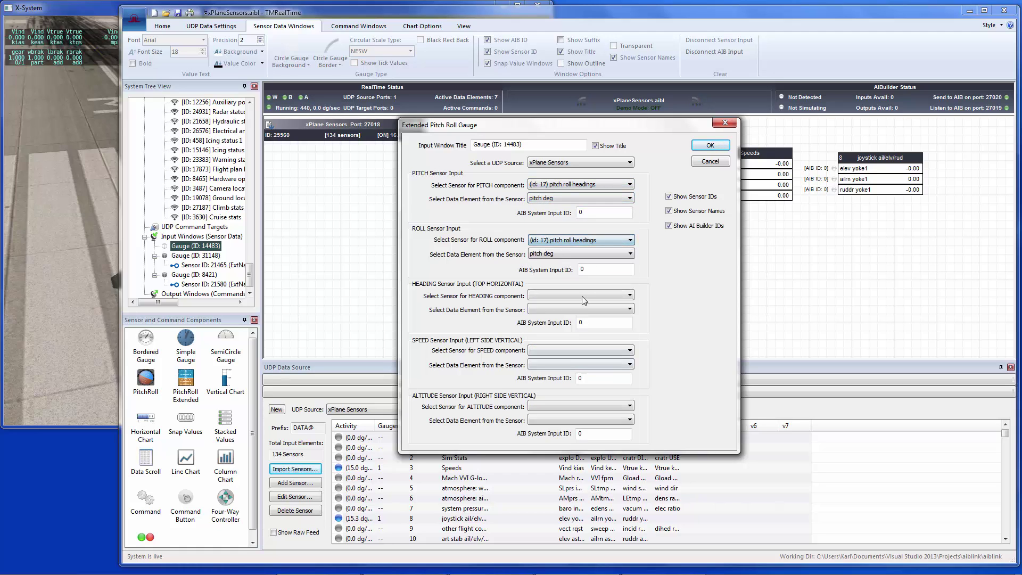
{"action": "left_click", "coordinate": [584, 254]}
{"action": "left_click", "coordinate": [580, 271]}
Drive heading from pitch roll headings/hding mag and speed from Speeds/Vtrue ktas
{"action": "left_click", "coordinate": [579, 295]}
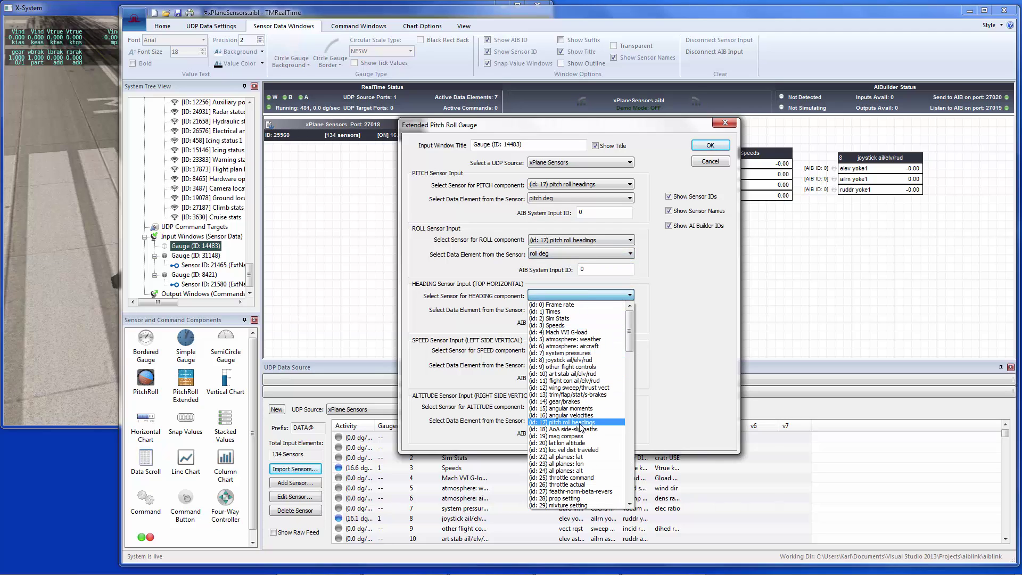
{"action": "left_click", "coordinate": [579, 422]}
{"action": "left_click", "coordinate": [579, 309]}
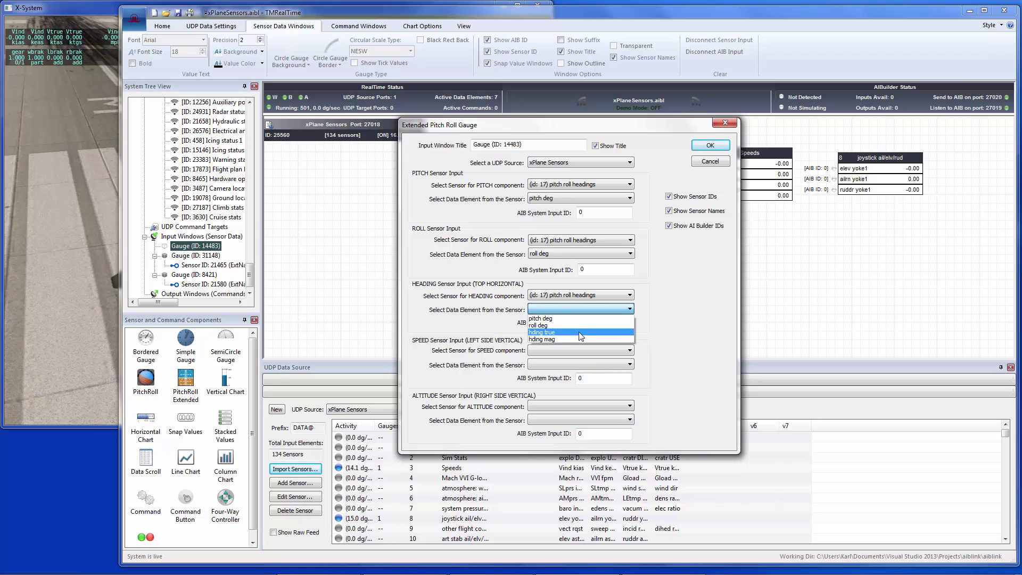
{"action": "left_click", "coordinate": [580, 339]}
{"action": "left_click", "coordinate": [580, 351]}
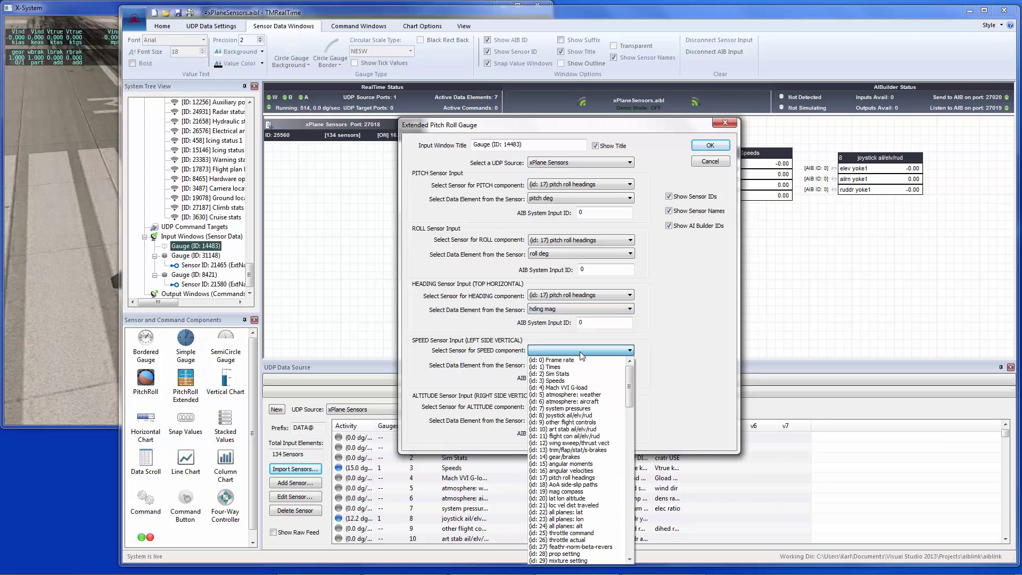
{"action": "left_click", "coordinate": [583, 382]}
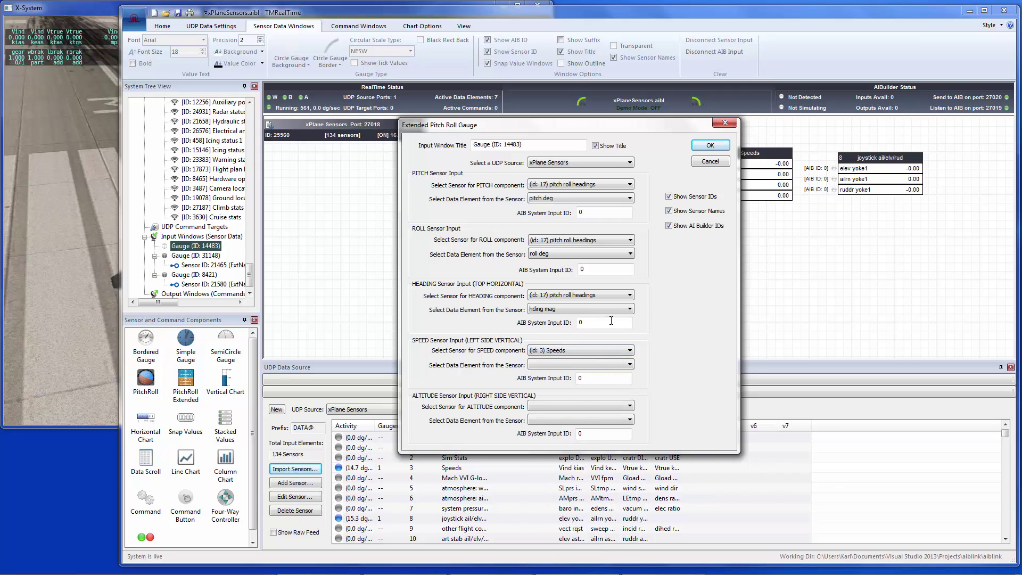
{"action": "left_click", "coordinate": [575, 365]}
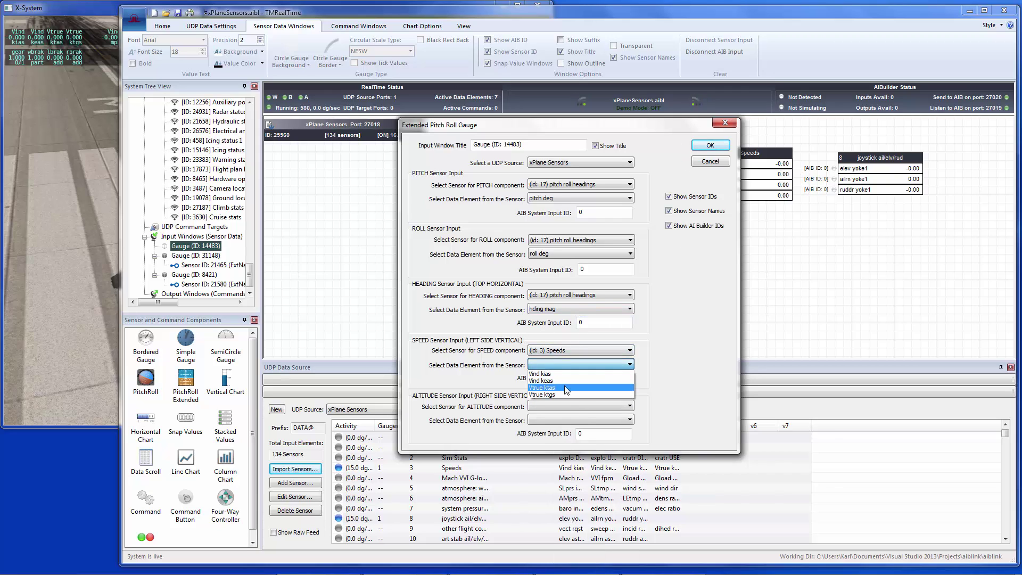
{"action": "left_click", "coordinate": [564, 386]}
Drive altitude from lat lon altitude/alt ftagl and edit the pitch AIB System Input ID
{"action": "left_click", "coordinate": [572, 404]}
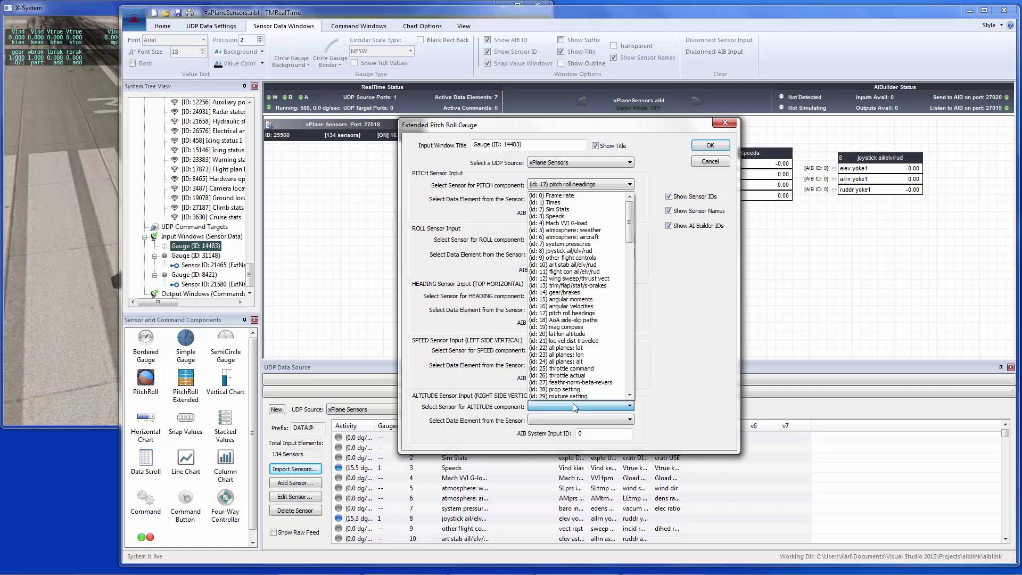
{"action": "left_click", "coordinate": [577, 334]}
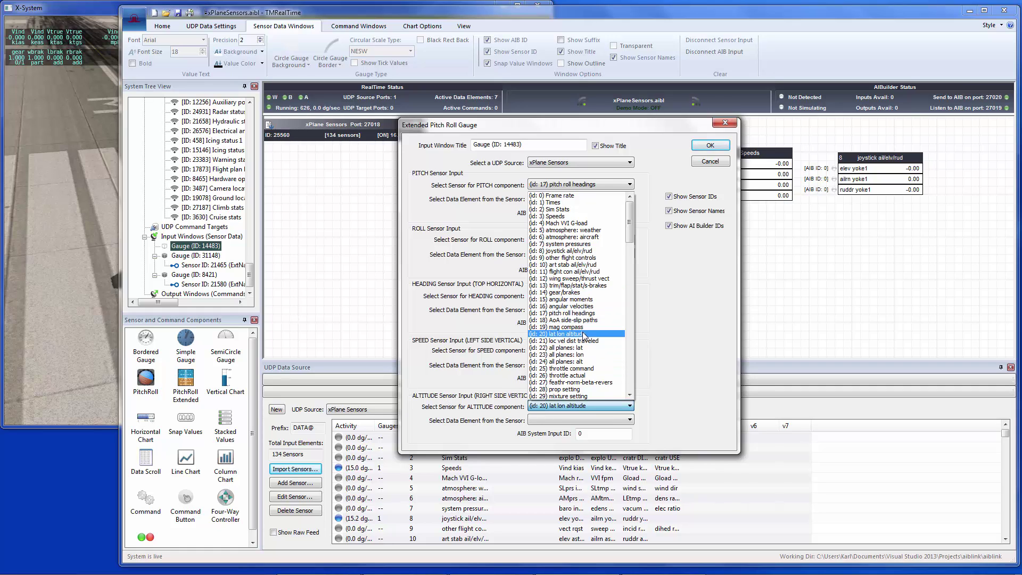
{"action": "left_click", "coordinate": [548, 420]}
{"action": "left_click", "coordinate": [549, 449]}
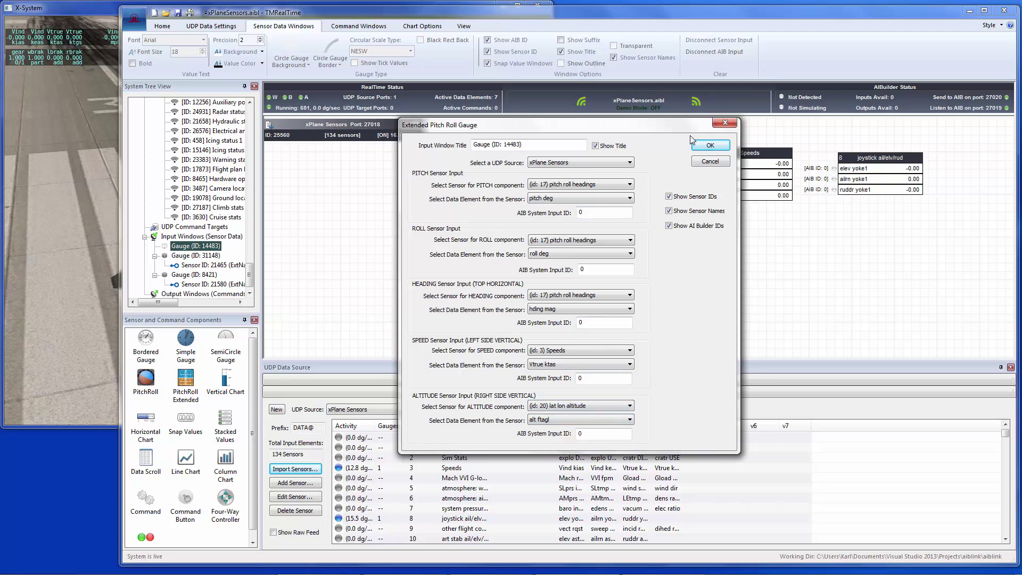
{"action": "left_click_drag", "start_coordinate": [687, 125], "coordinate": [663, 122]}
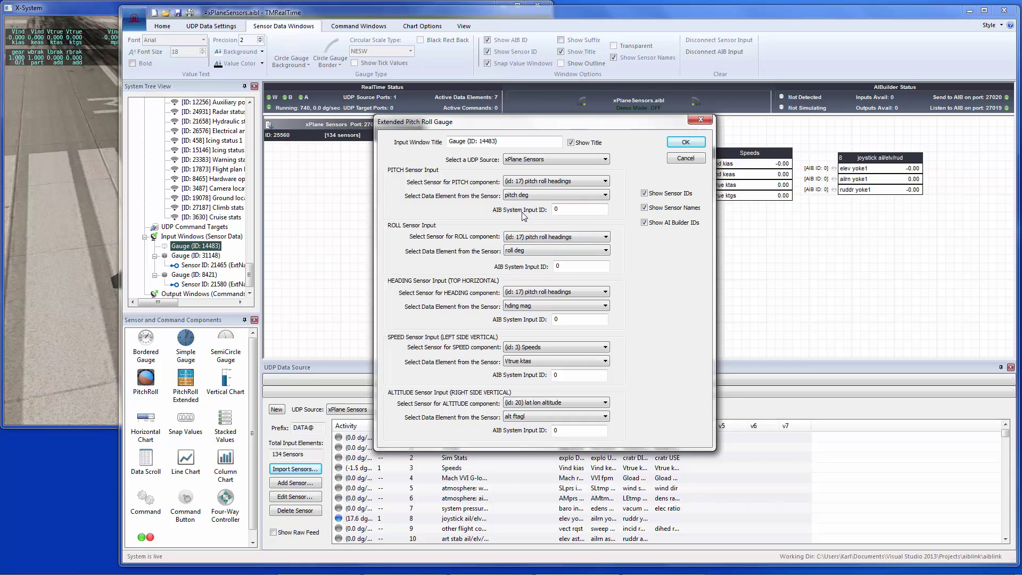
{"action": "left_click", "coordinate": [564, 209]}
Confirm the gauge settings and reposition gauge 14483 on the canvas
{"action": "left_click", "coordinate": [685, 142]}
{"action": "left_click_drag", "start_coordinate": [523, 294], "coordinate": [542, 267]}
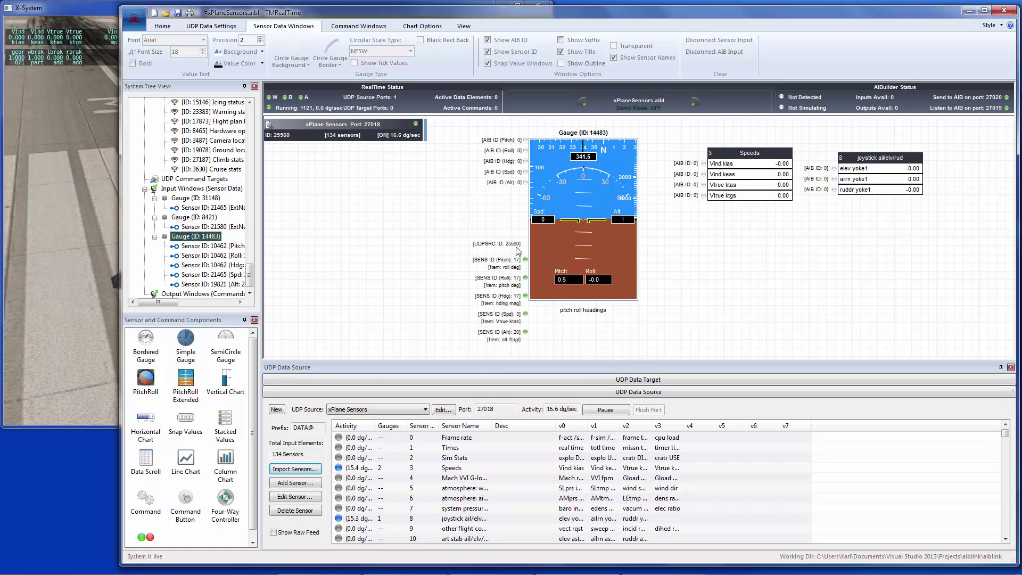
{"action": "left_click_drag", "start_coordinate": [602, 174], "coordinate": [579, 182]}
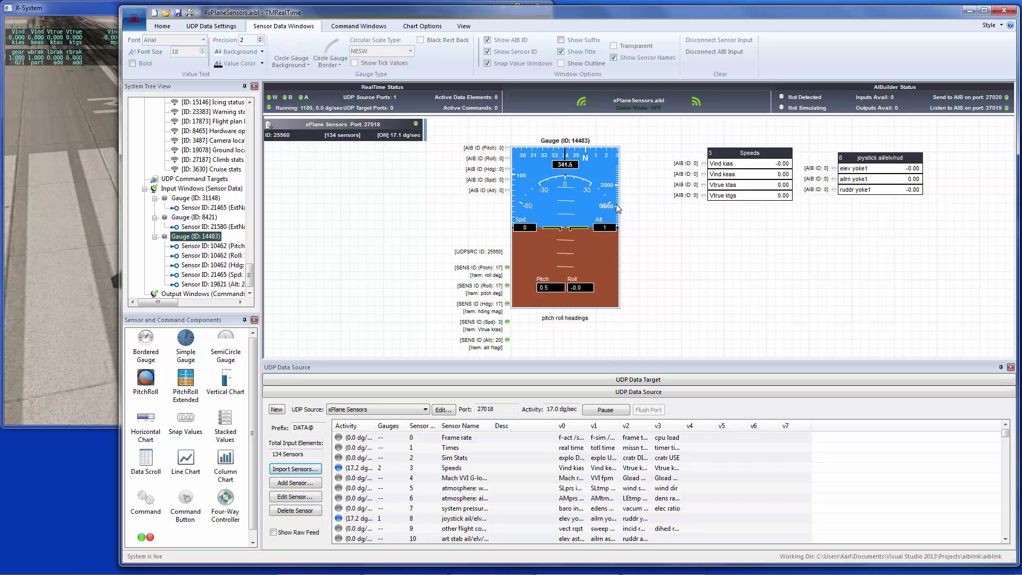
{"action": "left_click", "coordinate": [99, 228]}
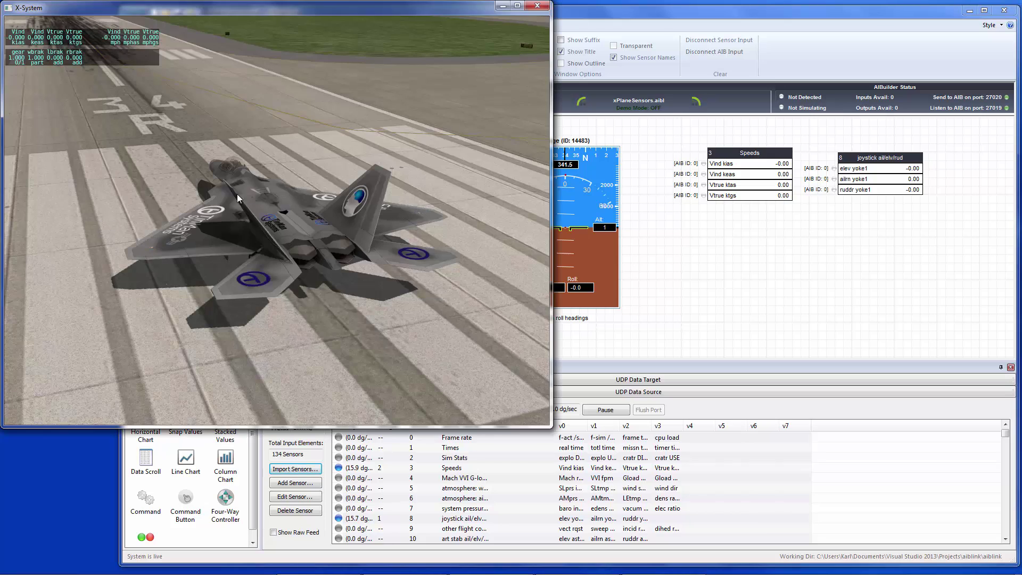
{"action": "left_click", "coordinate": [604, 193]}
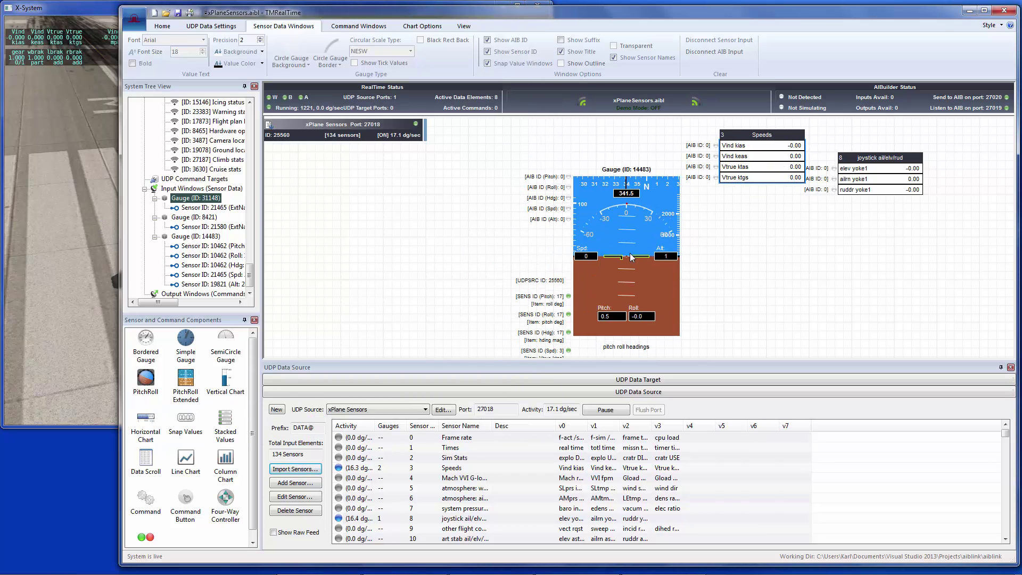
Add a Line Chart to the canvas and enlarge it by dragging its corner
{"action": "left_click_drag", "start_coordinate": [187, 456], "coordinate": [725, 319]}
{"action": "left_click_drag", "start_coordinate": [643, 263], "coordinate": [557, 277]}
{"action": "left_click", "coordinate": [753, 313]}
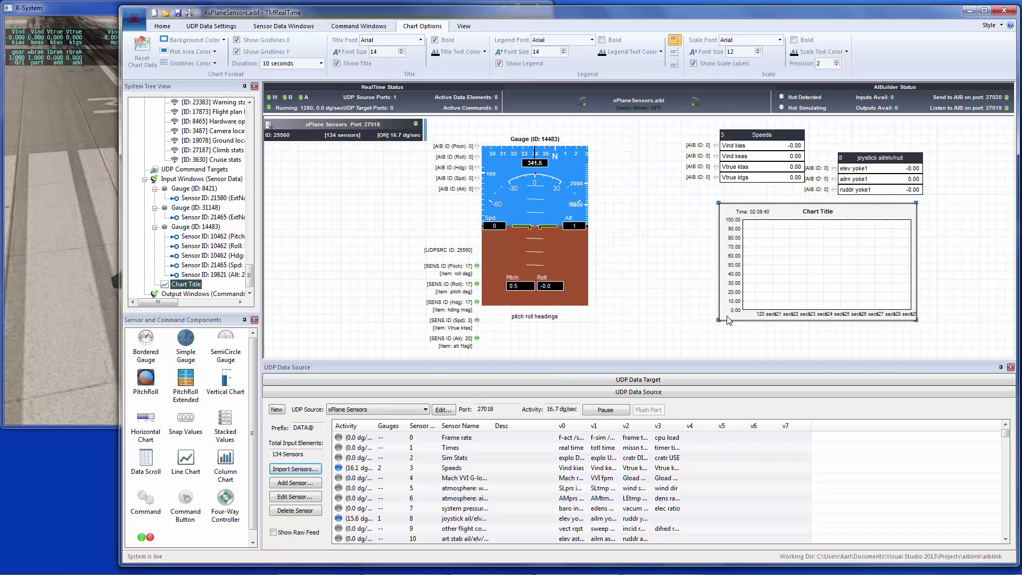
{"action": "left_click_drag", "start_coordinate": [721, 322], "coordinate": [634, 328]}
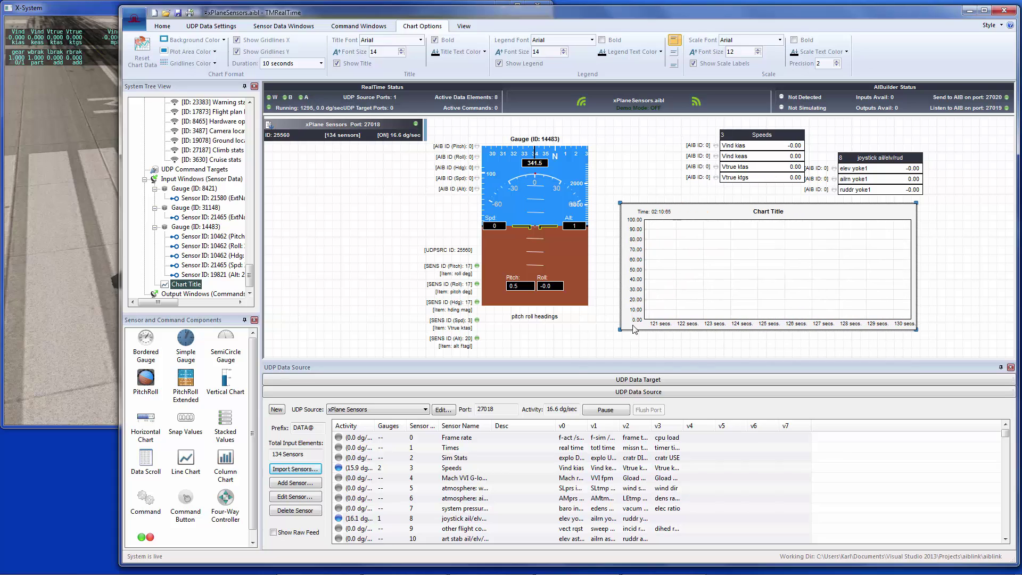
Add joystick ail/elv/rud 'ailrn yoke1' as a red chart line shown in the legend
{"action": "double_click", "coordinate": [772, 265]}
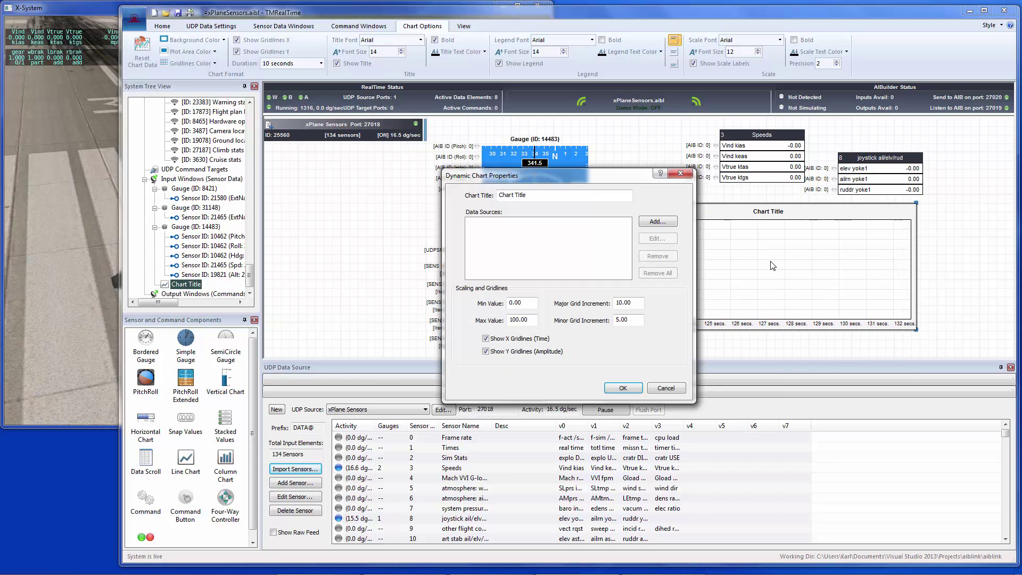
{"action": "left_click", "coordinate": [653, 221]}
{"action": "left_click", "coordinate": [597, 249]}
{"action": "left_click", "coordinate": [600, 258]}
{"action": "left_click", "coordinate": [618, 267]}
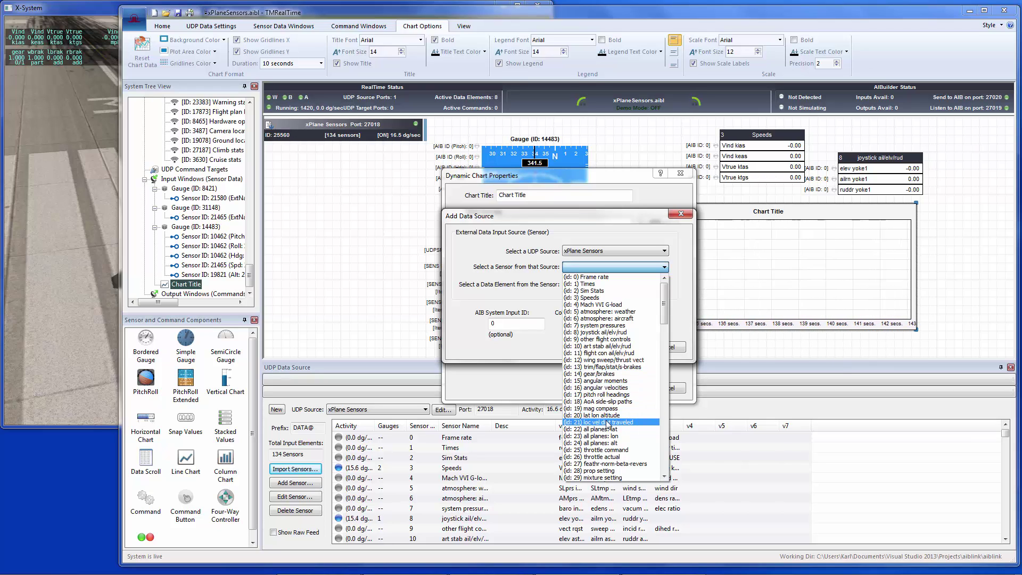
{"action": "left_click", "coordinate": [612, 332]}
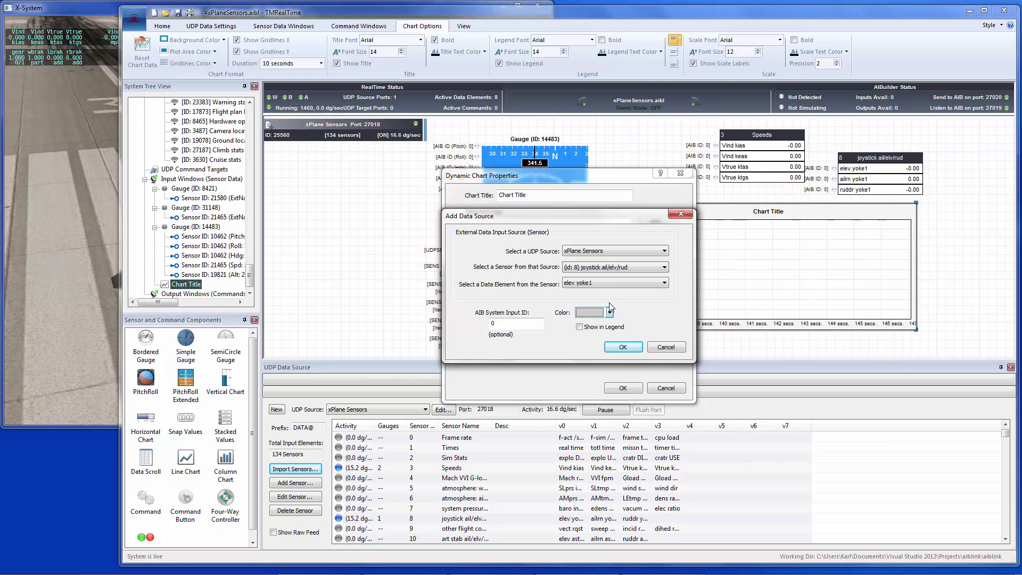
{"action": "left_click", "coordinate": [612, 282]}
{"action": "left_click", "coordinate": [606, 299]}
{"action": "left_click", "coordinate": [608, 312]}
{"action": "left_click", "coordinate": [609, 343]}
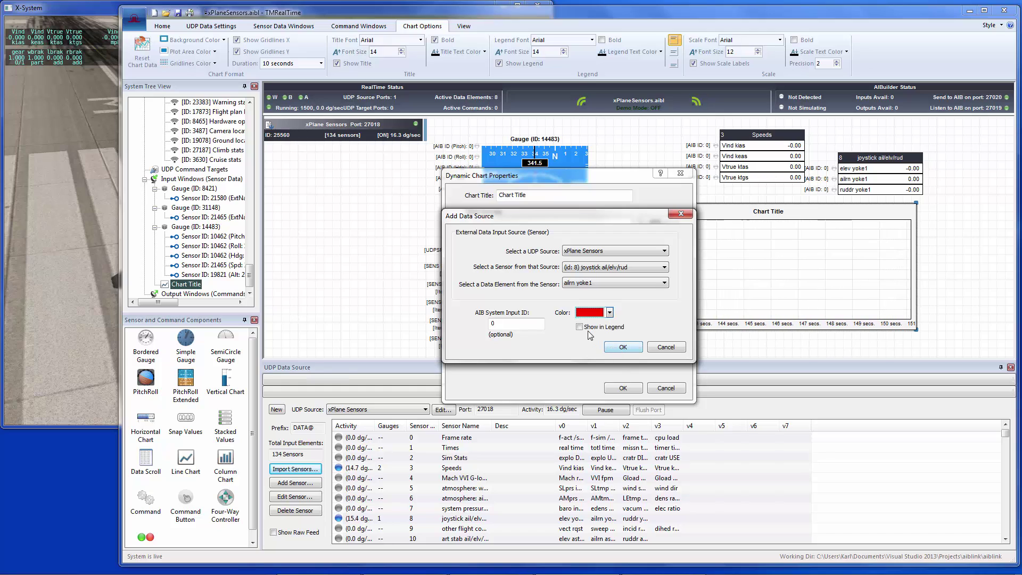
{"action": "left_click", "coordinate": [608, 347]}
{"action": "left_click", "coordinate": [634, 388]}
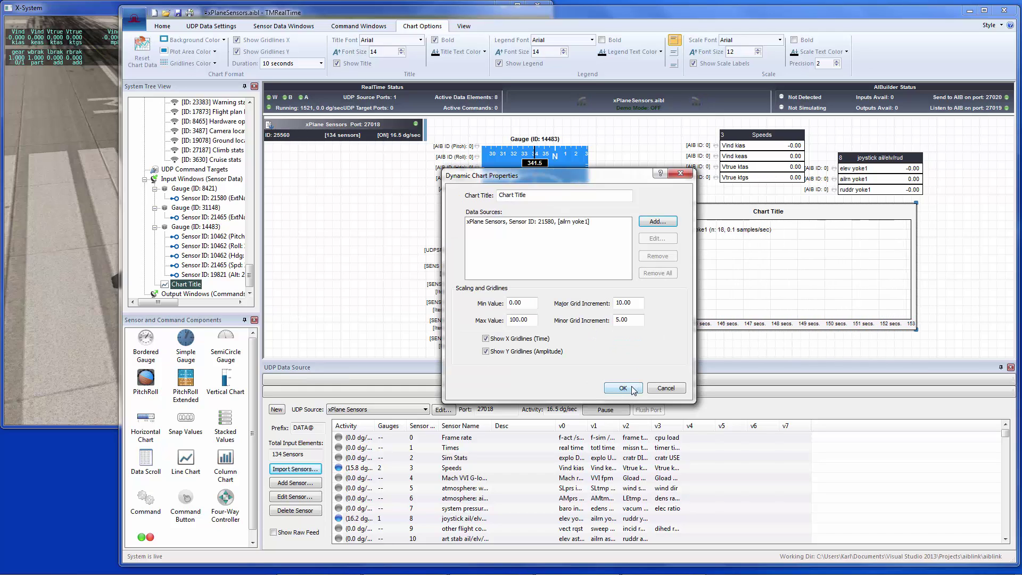
Add flight con ail/elv/rud 'elev surf' as a dark blue chart line
{"action": "left_click", "coordinate": [656, 223]}
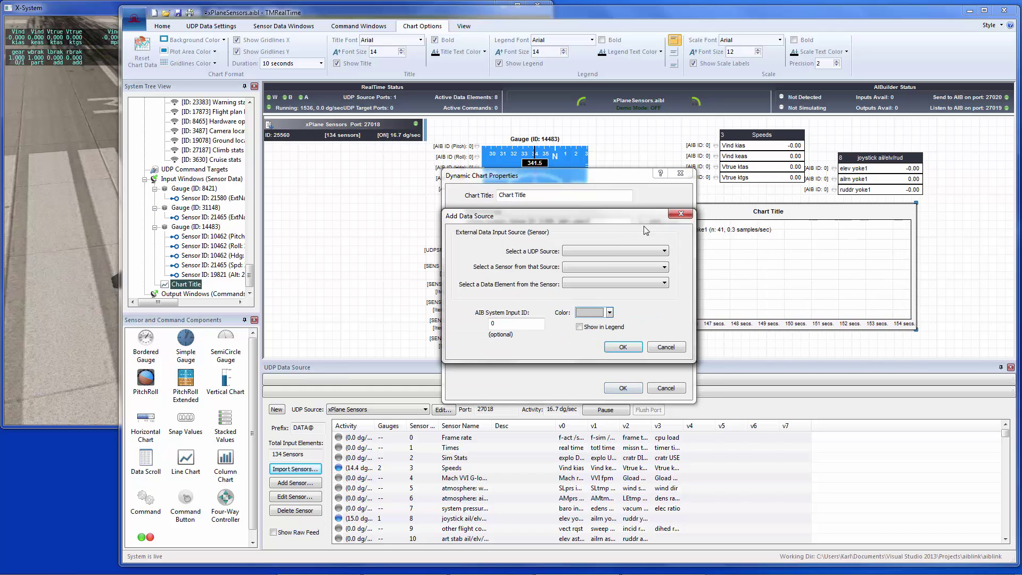
{"action": "left_click", "coordinate": [609, 251]}
{"action": "left_click", "coordinate": [609, 263]}
{"action": "left_click", "coordinate": [609, 265]}
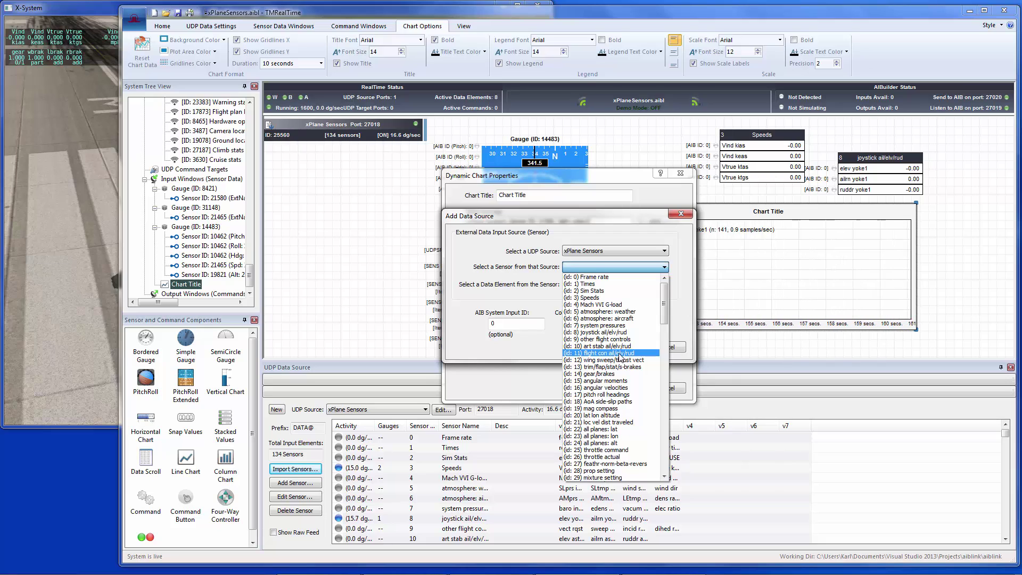
{"action": "left_click", "coordinate": [620, 354]}
{"action": "left_click", "coordinate": [610, 312]}
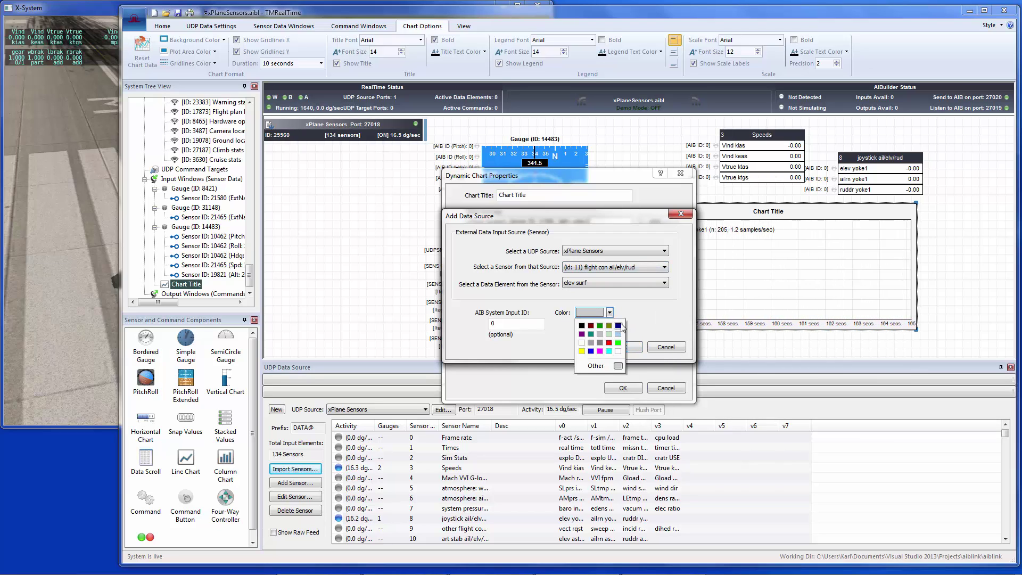
{"action": "left_click", "coordinate": [618, 325]}
{"action": "left_click", "coordinate": [580, 327]}
{"action": "left_click", "coordinate": [623, 346]}
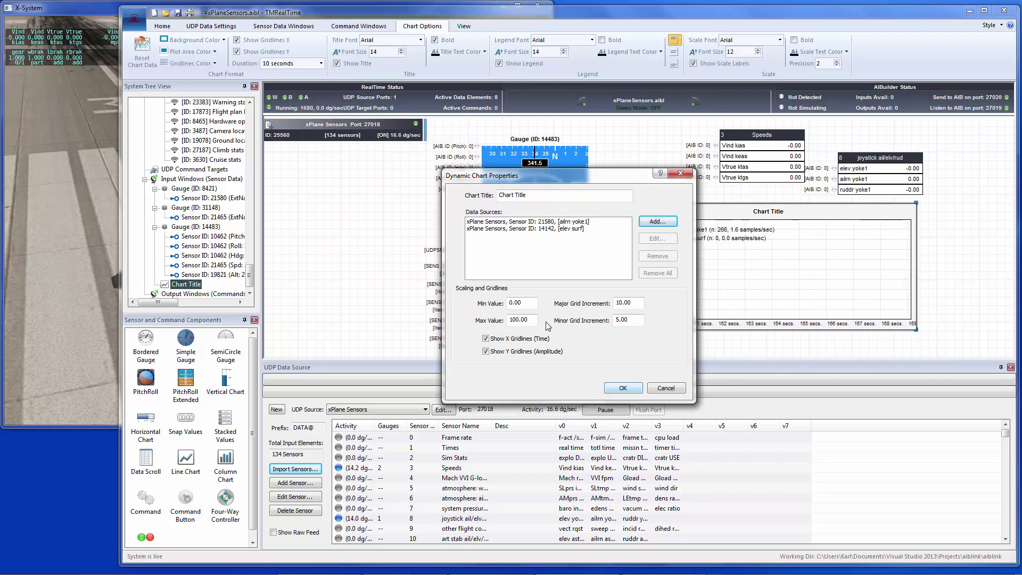
Scale the chart from Min -2 to Max 2 with Major increment 1 and Minor .2
{"action": "left_click_drag", "start_coordinate": [530, 313], "coordinate": [473, 309]}
{"action": "type", "text": "-2"}
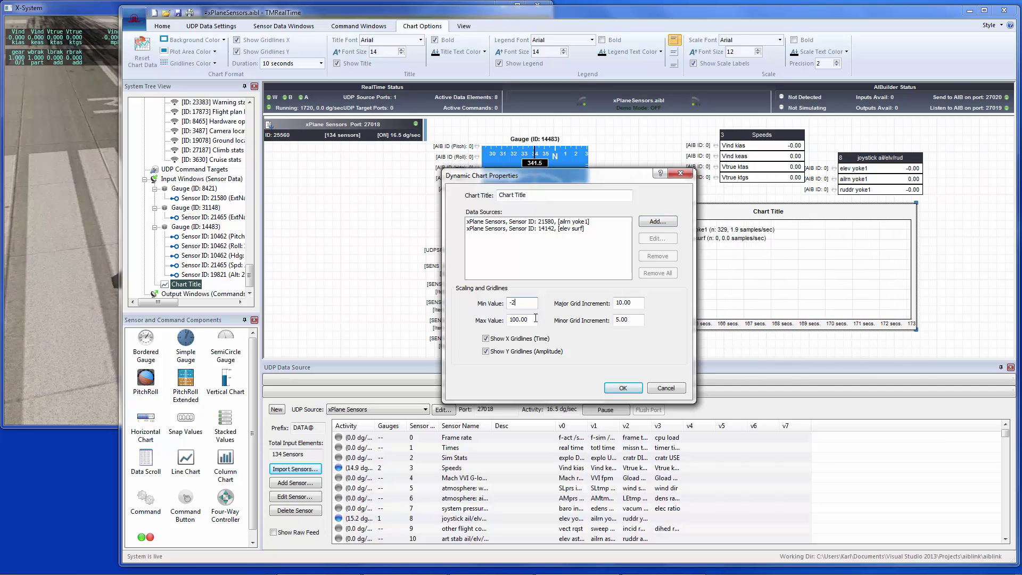
{"action": "left_click_drag", "start_coordinate": [535, 318], "coordinate": [471, 326]}
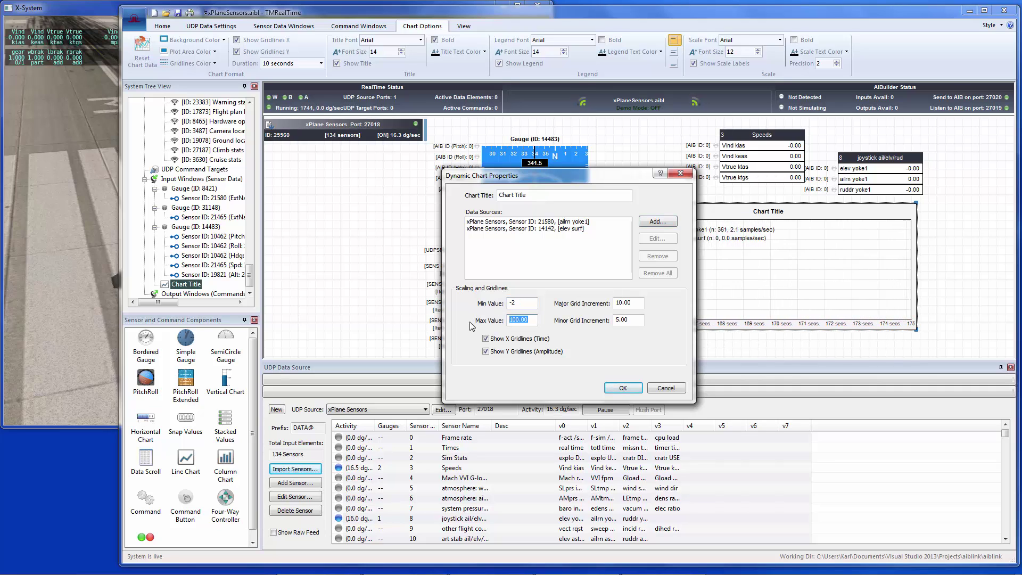
{"action": "type", "text": "2"}
{"action": "left_click_drag", "start_coordinate": [636, 303], "coordinate": [572, 311]}
{"action": "type", "text": "1"}
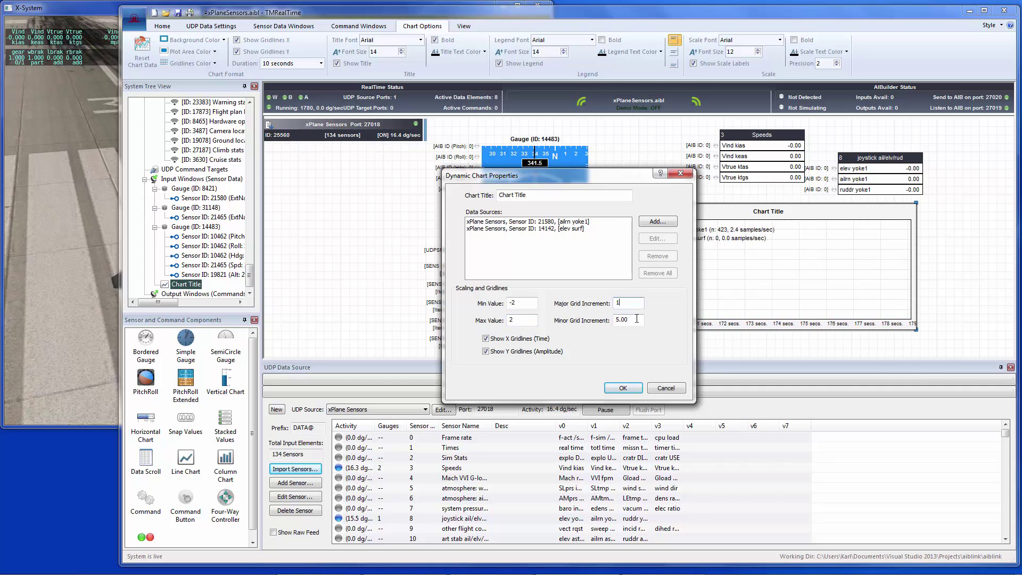
{"action": "left_click_drag", "start_coordinate": [635, 318], "coordinate": [552, 330]}
{"action": "type", "text": ".2"}
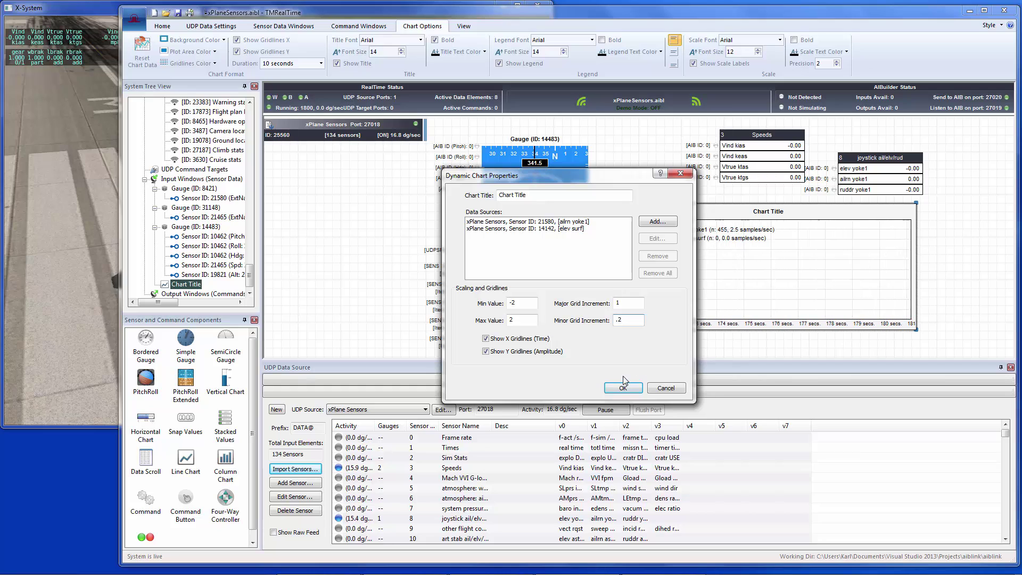
{"action": "left_click", "coordinate": [623, 386]}
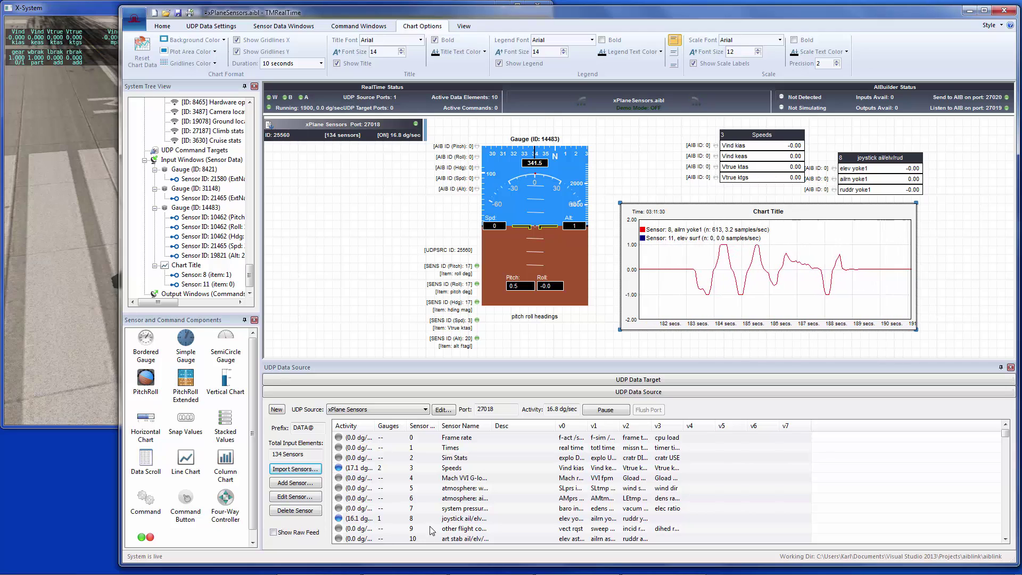
{"action": "scroll", "coordinate": [1006, 440], "scroll_direction": "down", "scroll_amount": 1}
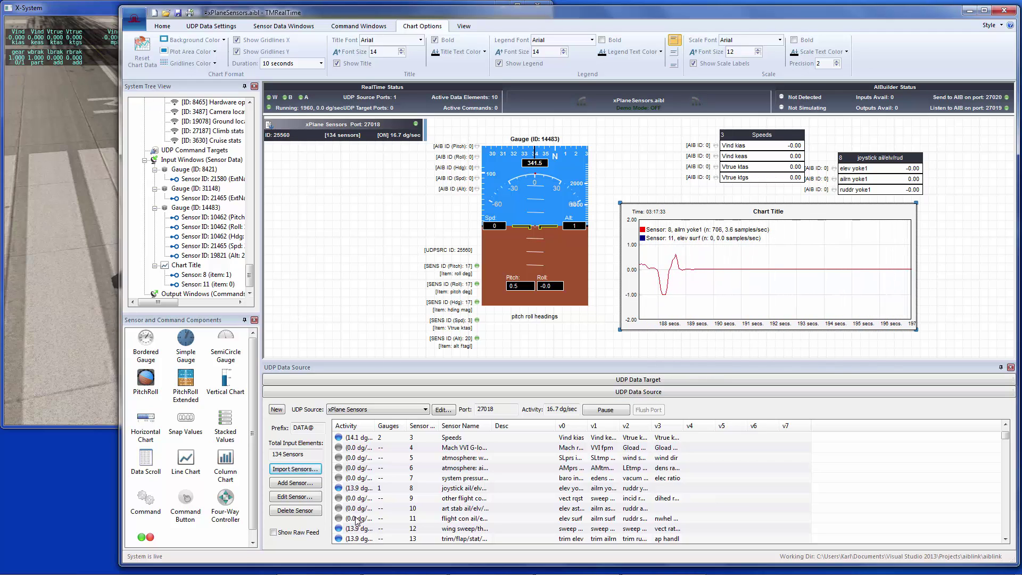
{"action": "left_click", "coordinate": [68, 161]}
{"action": "left_click", "coordinate": [201, 20]}
{"action": "left_click", "coordinate": [209, 31]}
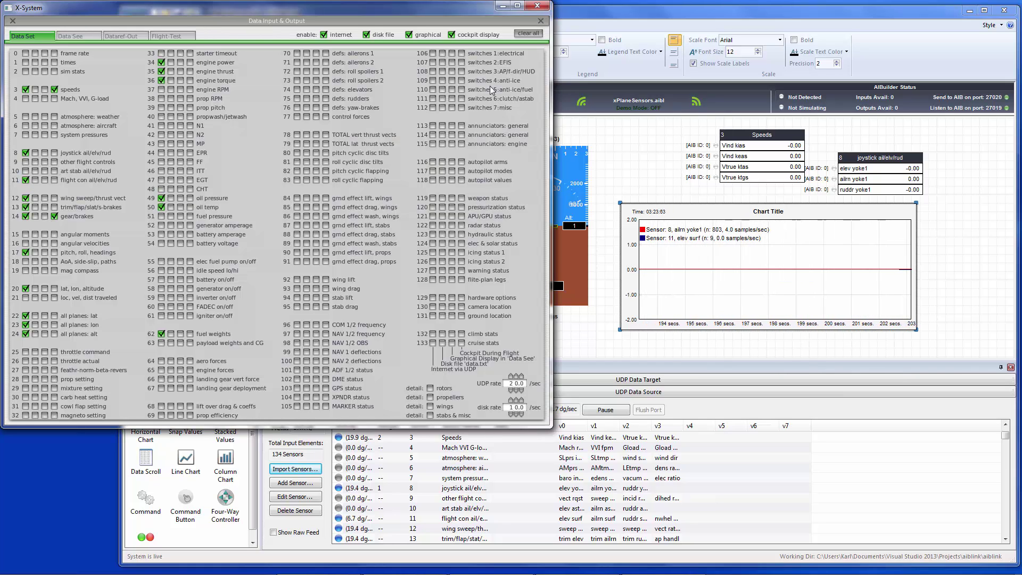
{"action": "left_click", "coordinate": [541, 21]}
{"action": "left_click", "coordinate": [638, 172]}
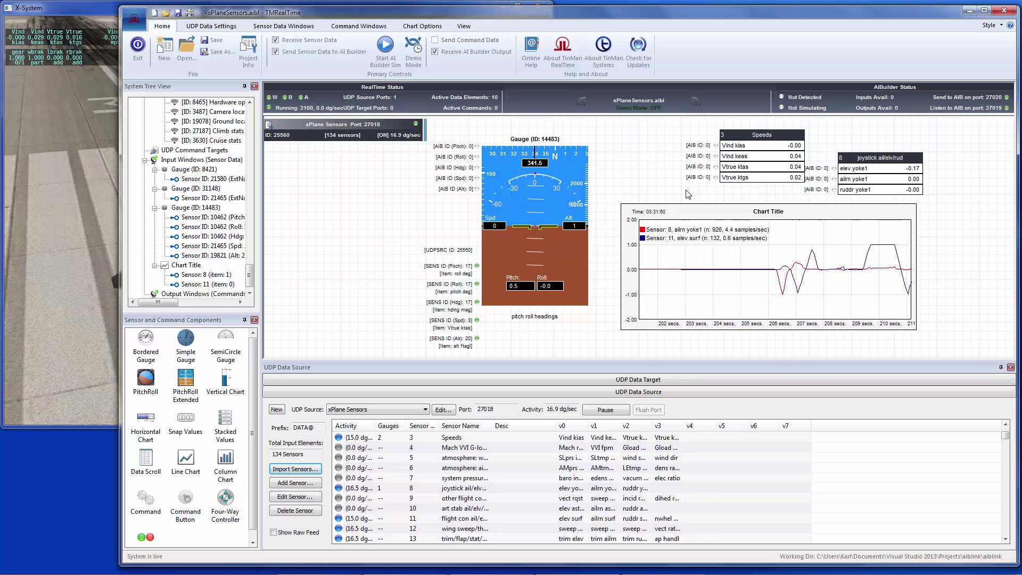
Shift the line chart right and the pitch-roll gauge up-right toward the value windows
{"action": "left_click", "coordinate": [104, 165]}
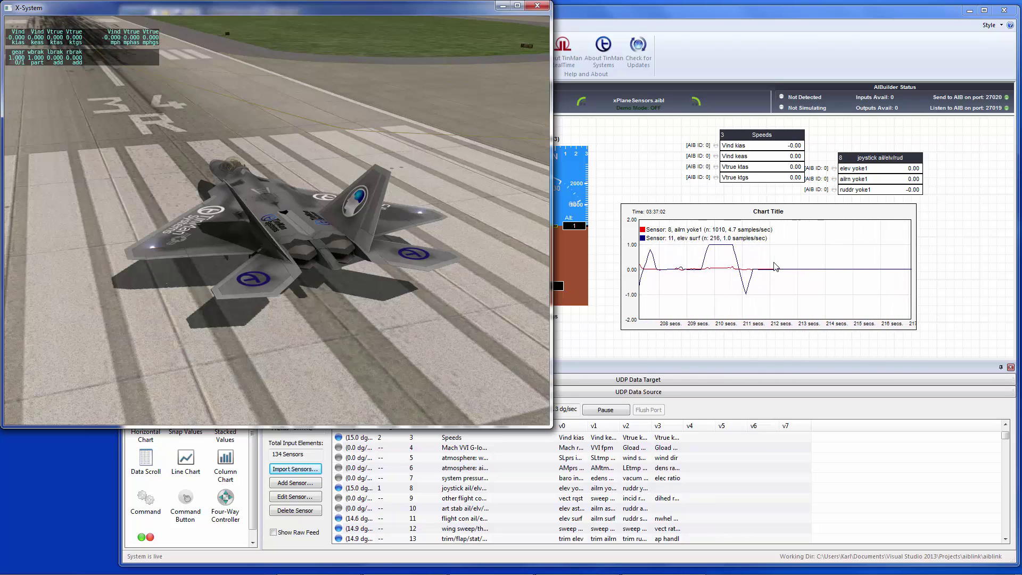
{"action": "left_click", "coordinate": [774, 267]}
{"action": "left_click", "coordinate": [78, 119]}
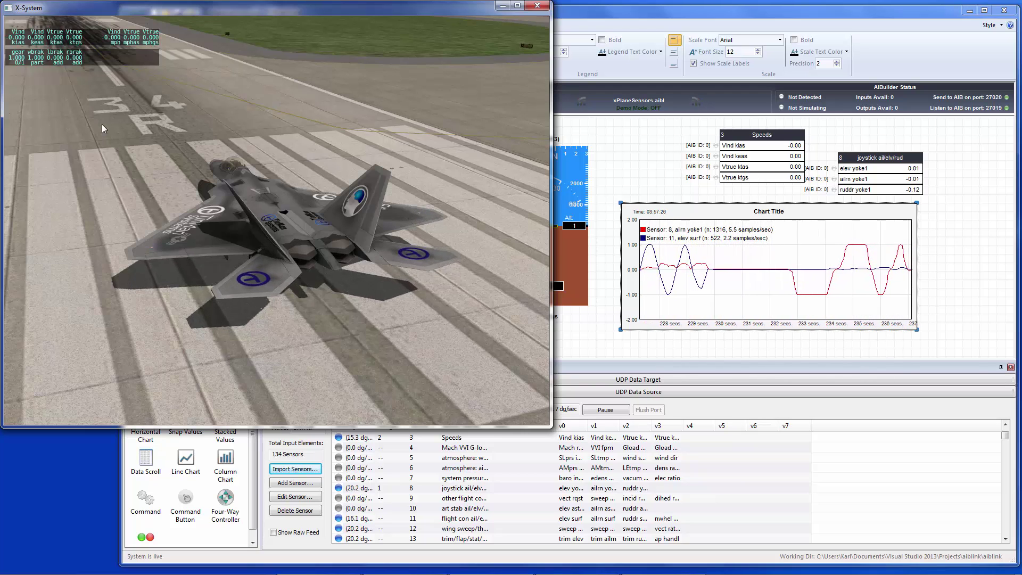
{"action": "left_click", "coordinate": [622, 197]}
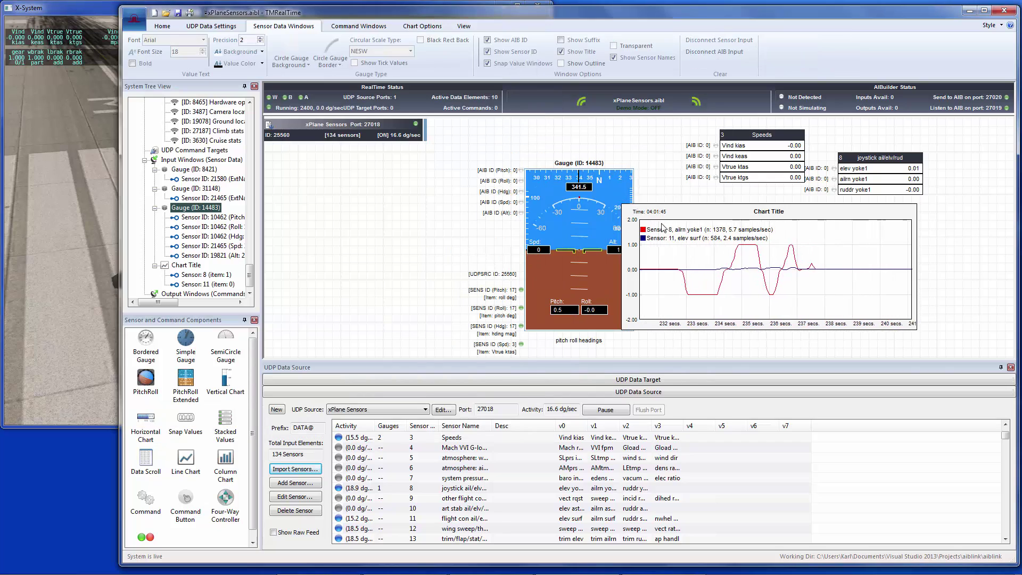
{"action": "left_click_drag", "start_coordinate": [671, 230], "coordinate": [722, 244]}
{"action": "left_click_drag", "start_coordinate": [602, 215], "coordinate": [630, 190]}
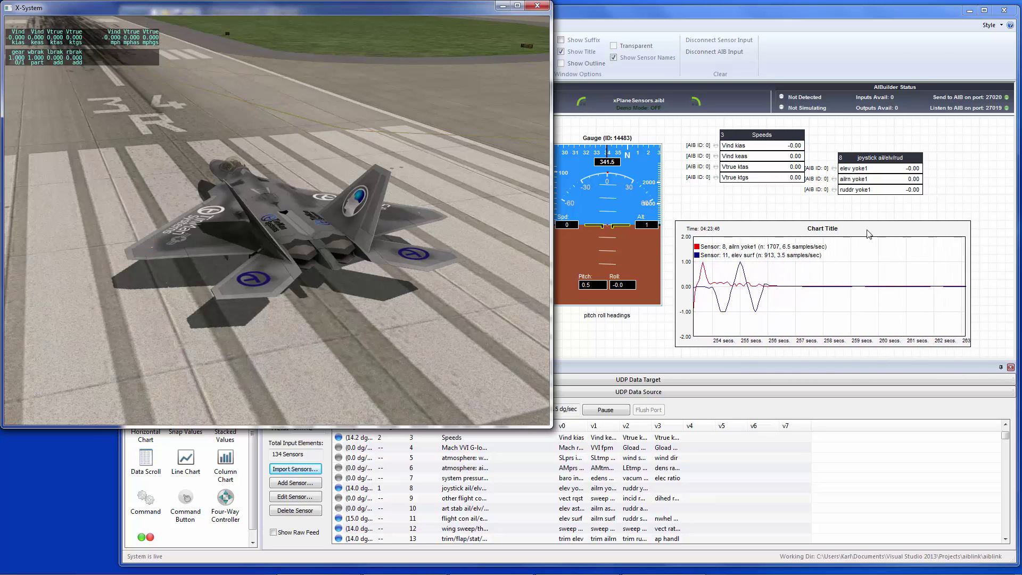
{"action": "left_click_drag", "start_coordinate": [869, 234], "coordinate": [873, 227]}
{"action": "left_click", "coordinate": [101, 175]}
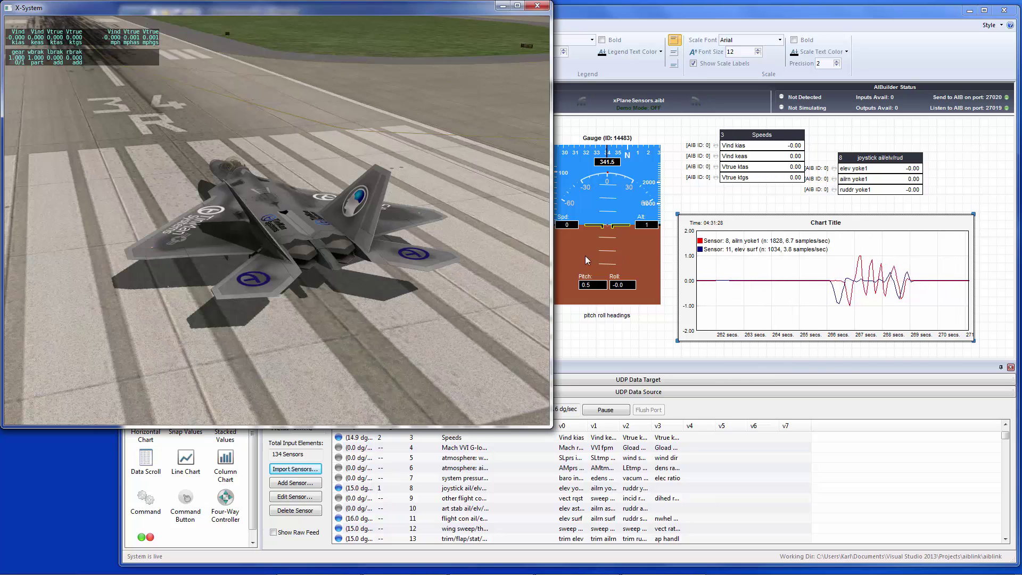
Switch to the X-Plane view to fly the jet off the runway over terrain
{"action": "left_click", "coordinate": [607, 213]}
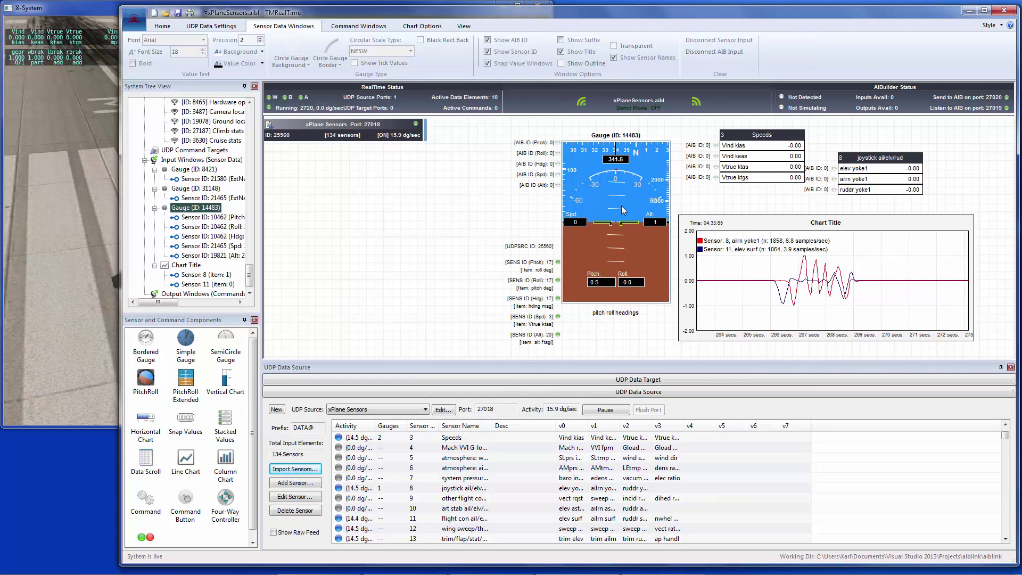
{"action": "left_click", "coordinate": [110, 158]}
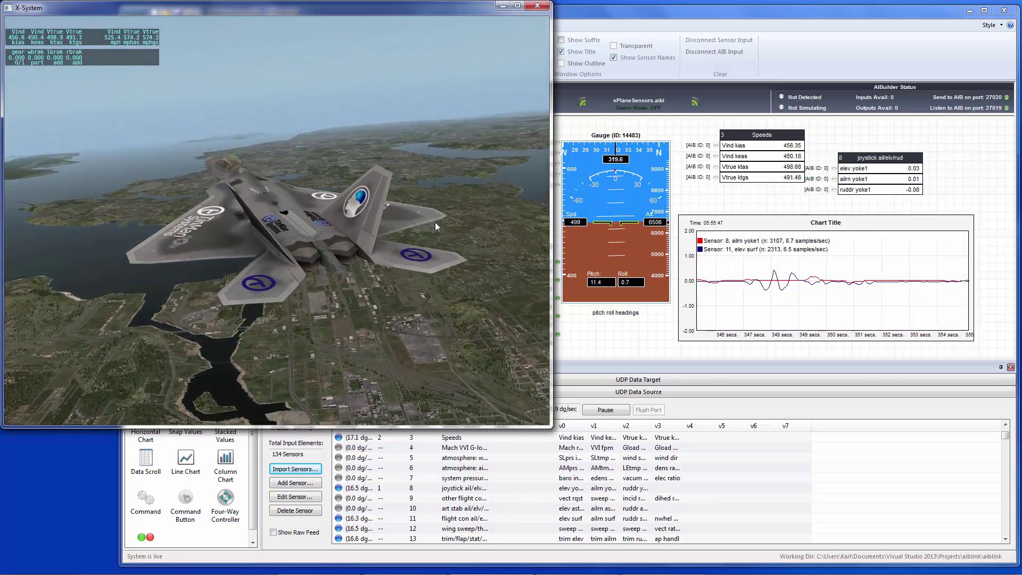
Move the joystick ail/elv/rud window up beside the Speeds window
{"action": "left_click", "coordinate": [778, 173]}
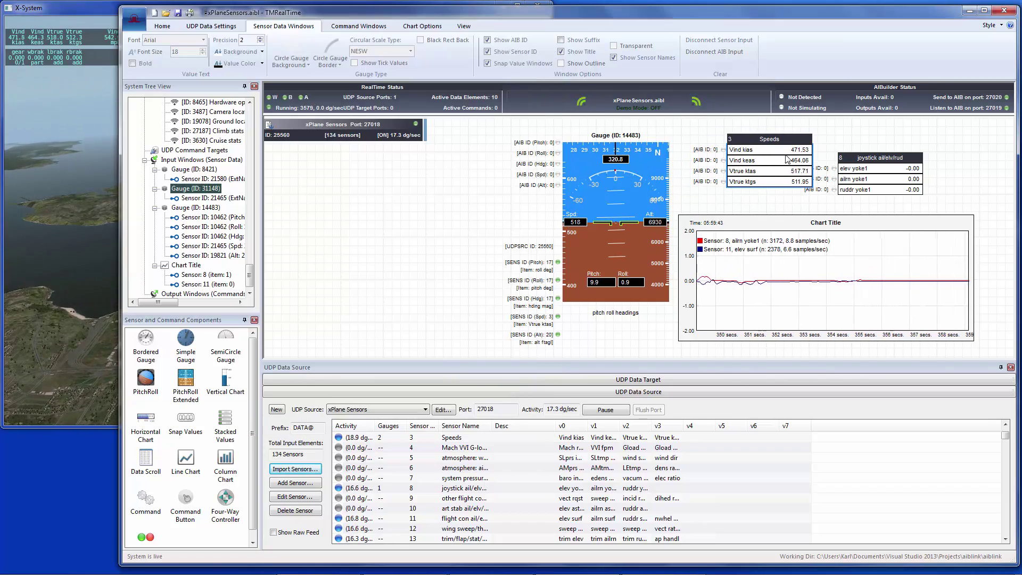
{"action": "left_click_drag", "start_coordinate": [856, 183], "coordinate": [873, 170]}
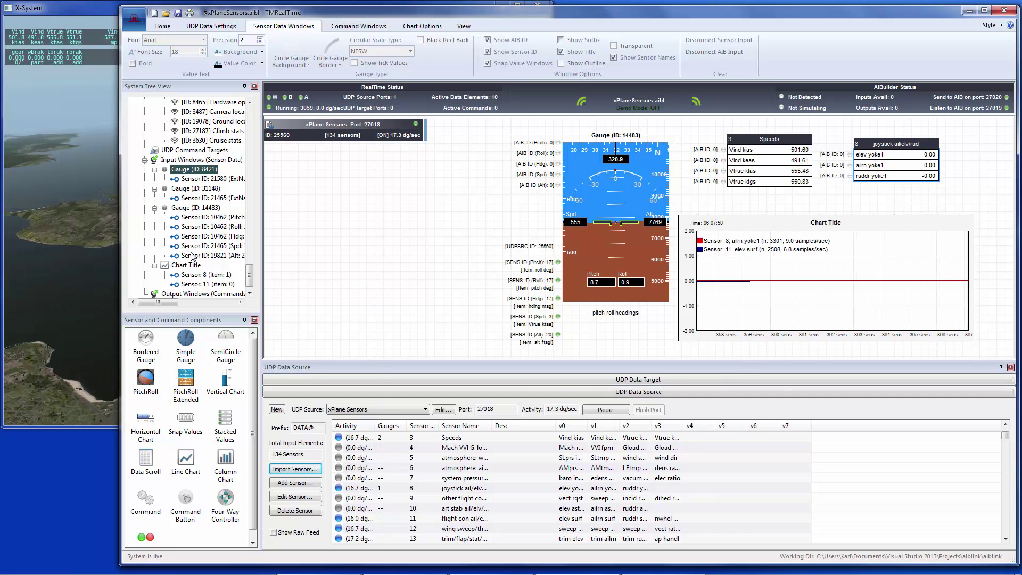
{"action": "left_click", "coordinate": [78, 212]}
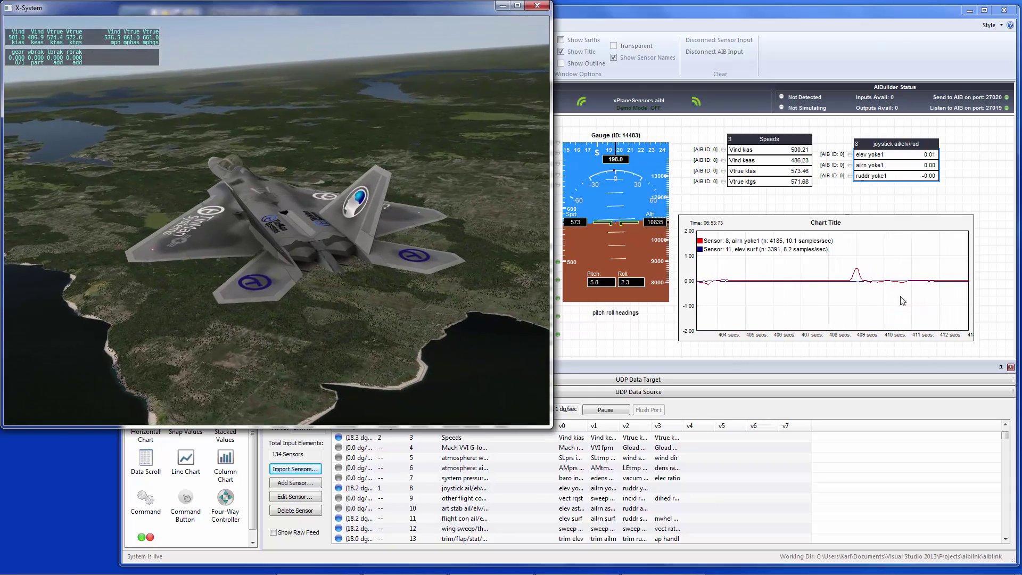
Drag the UDP Data Source splitter down to shrink the sensor listing
{"action": "left_click", "coordinate": [766, 446]}
{"action": "left_click_drag", "start_coordinate": [766, 446], "coordinate": [766, 446]}
{"action": "key", "text": "alt+Tab"}
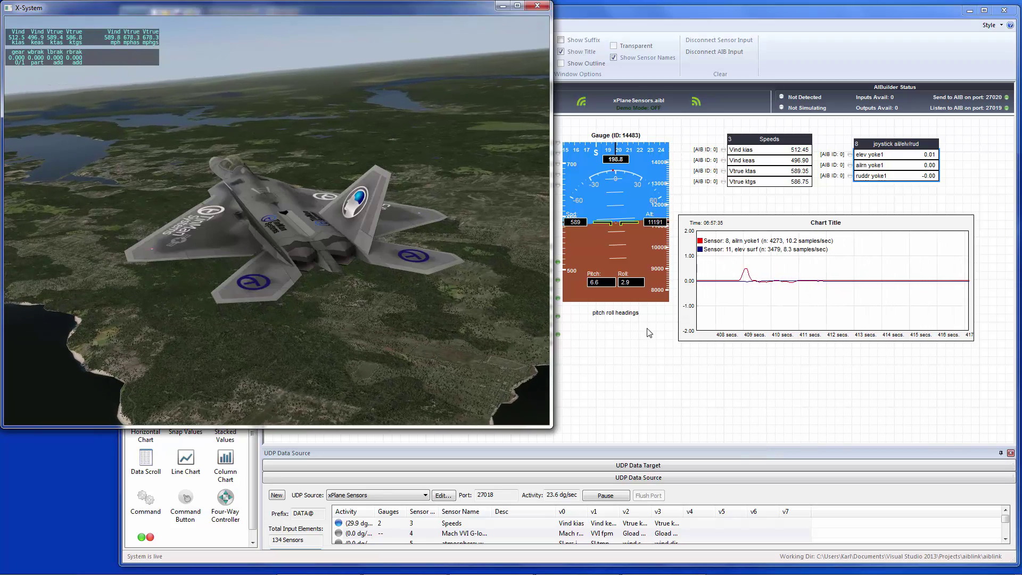
{"action": "left_click", "coordinate": [643, 184]}
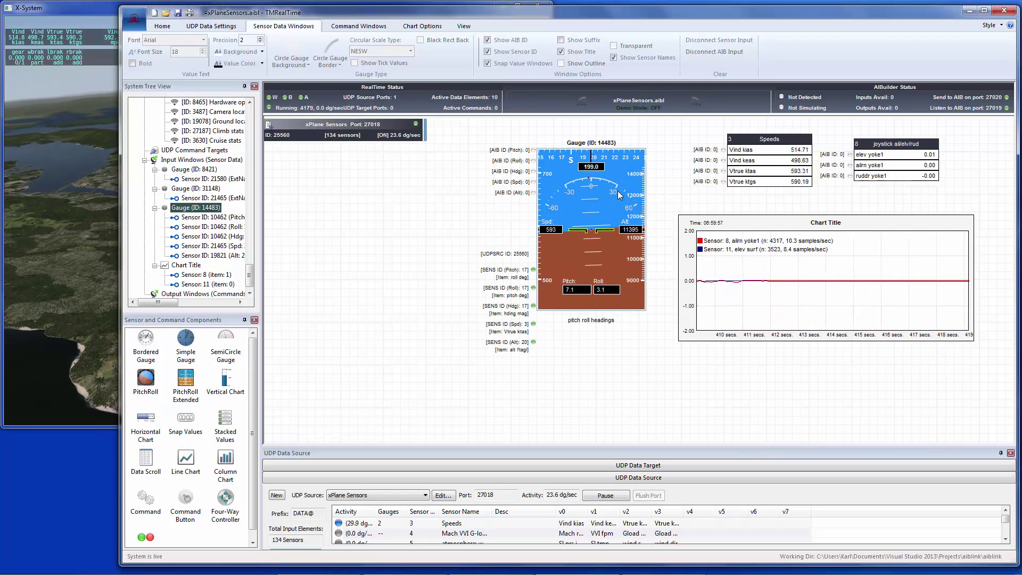
Stretch the two-line chart over most of the canvas and color its plot area light blue
{"action": "left_click", "coordinate": [739, 254]}
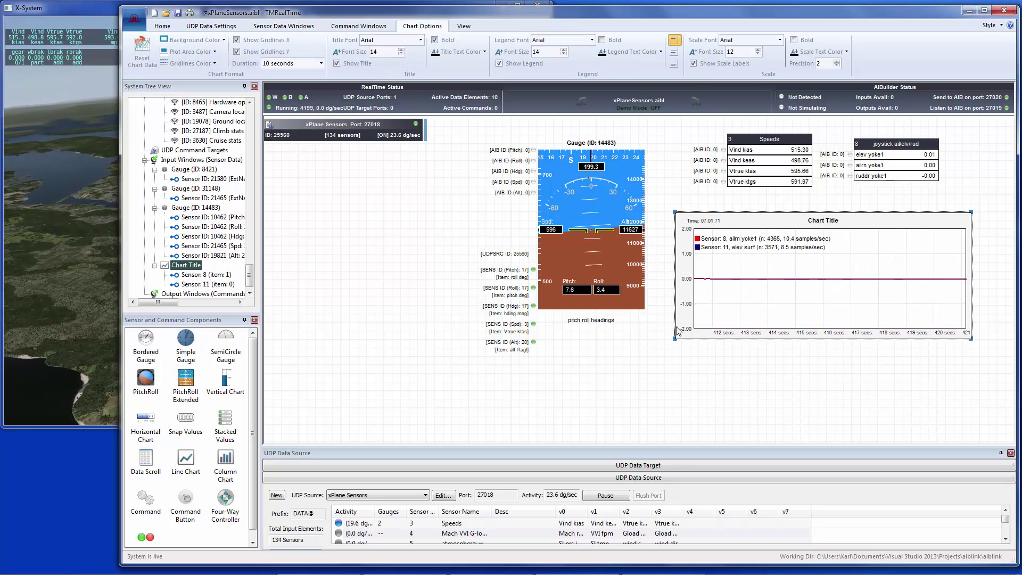
{"action": "left_click_drag", "start_coordinate": [673, 341], "coordinate": [279, 425]}
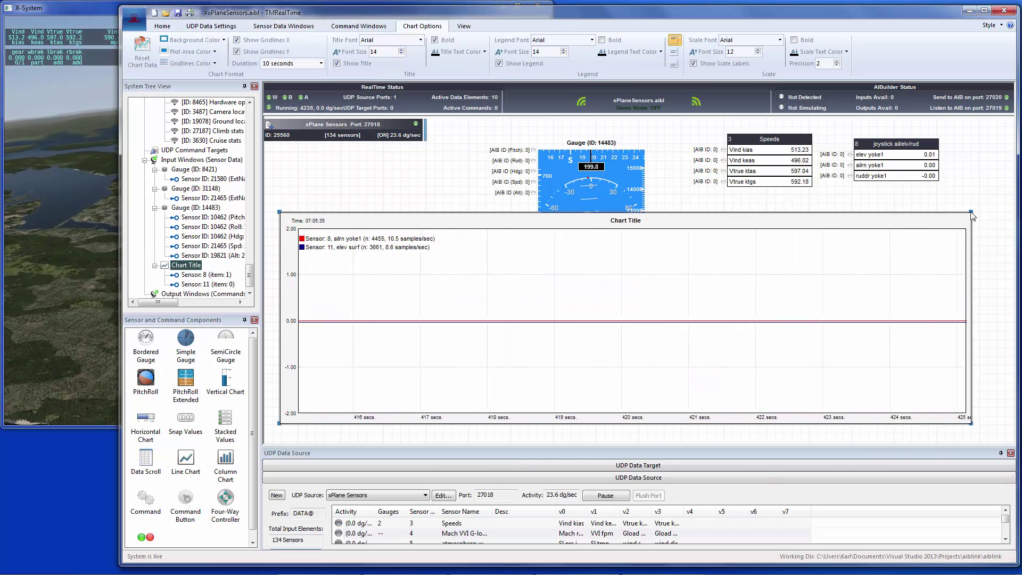
{"action": "left_click_drag", "start_coordinate": [970, 212], "coordinate": [982, 172]}
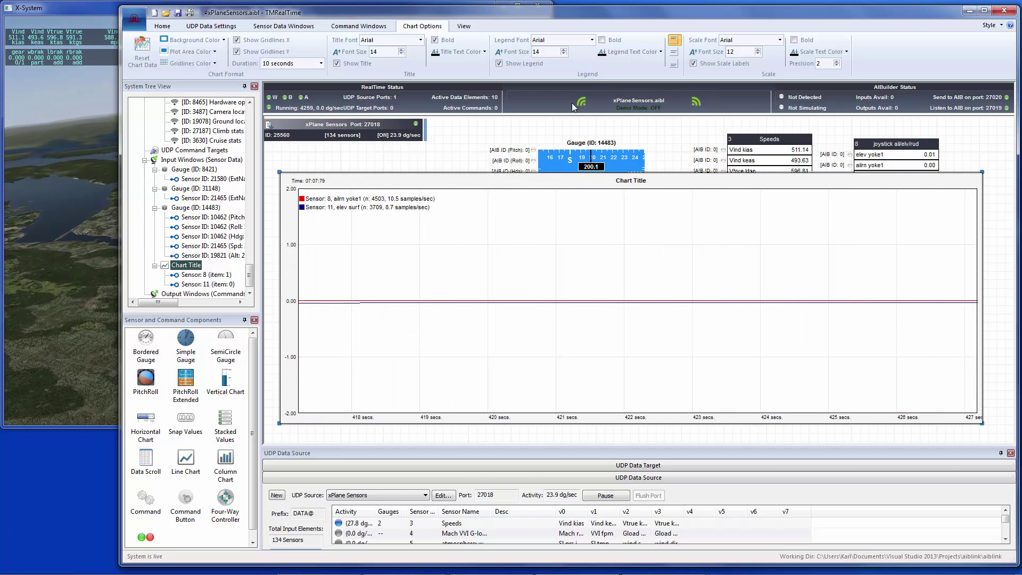
{"action": "left_click", "coordinate": [191, 51]}
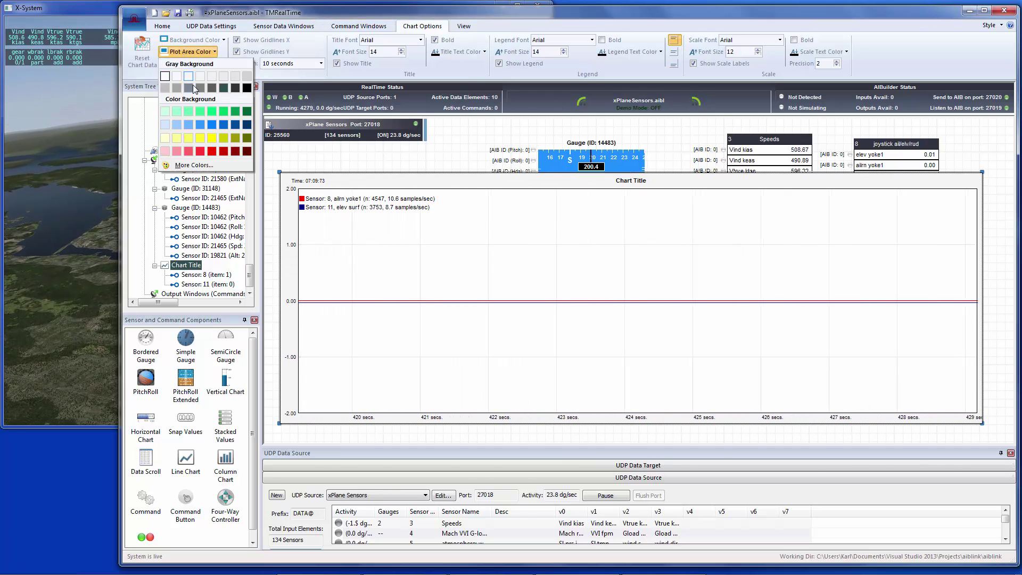
{"action": "left_click", "coordinate": [188, 124]}
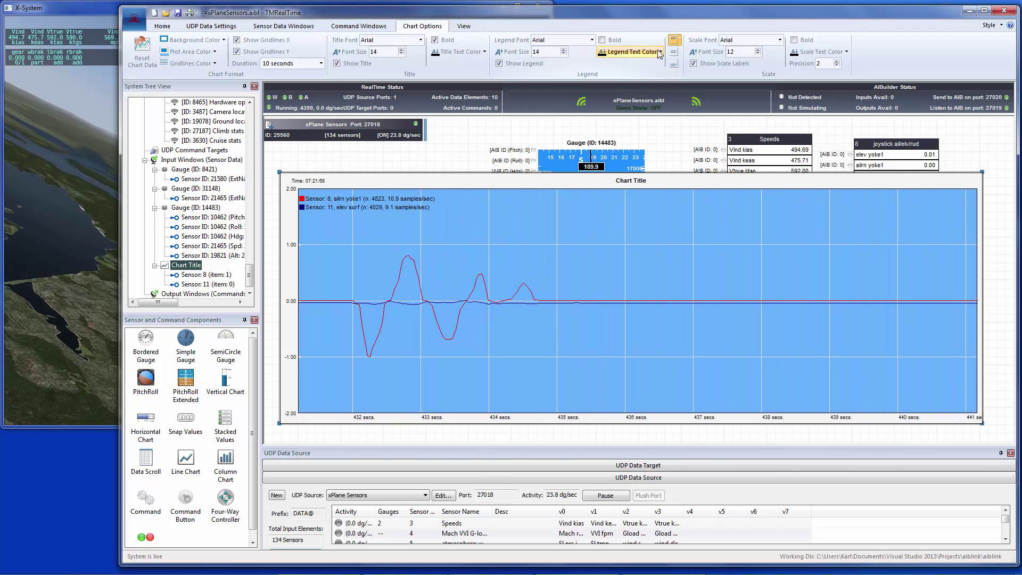
View the Online Help pages, cancel the x-Plane Sensor Project download, and return to X-Plane
{"action": "left_click", "coordinate": [163, 28]}
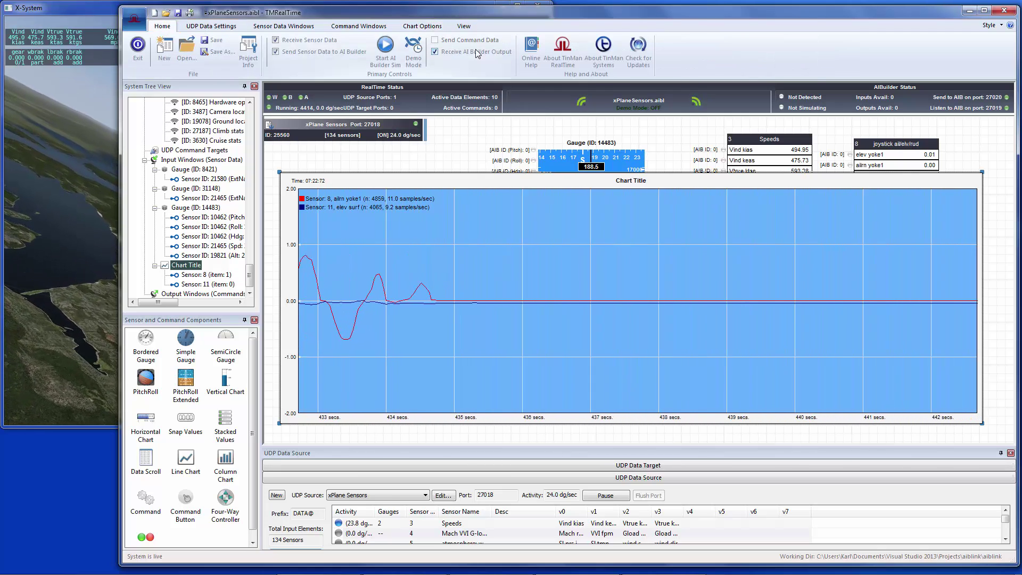
{"action": "left_click", "coordinate": [534, 49]}
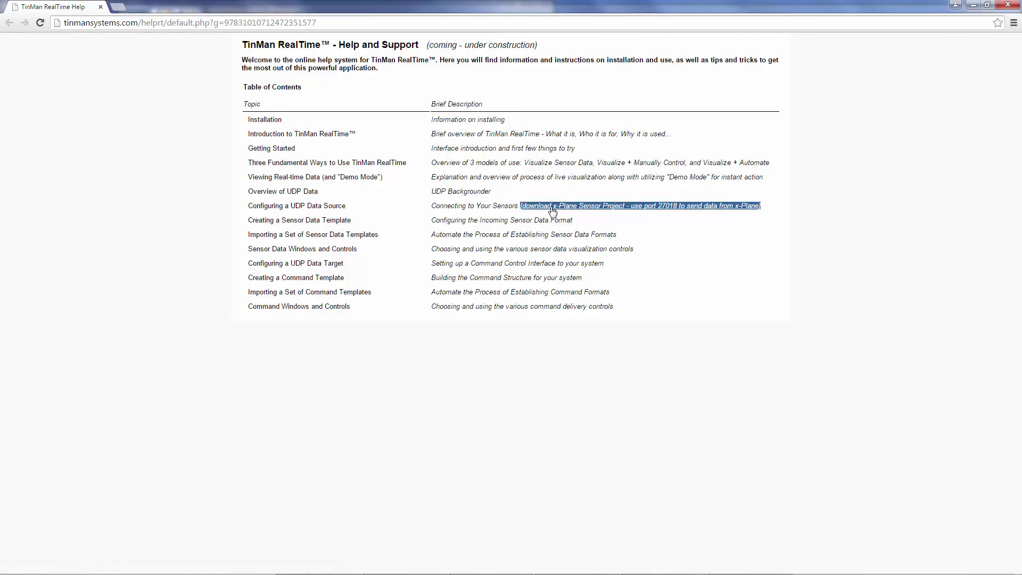
{"action": "left_click", "coordinate": [592, 447]}
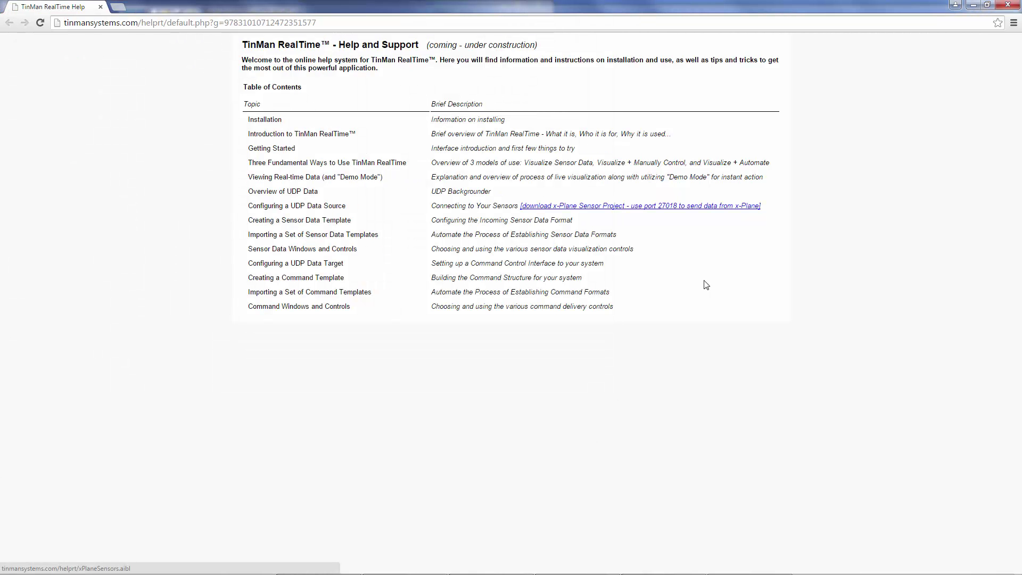
{"action": "left_click", "coordinate": [979, 8]}
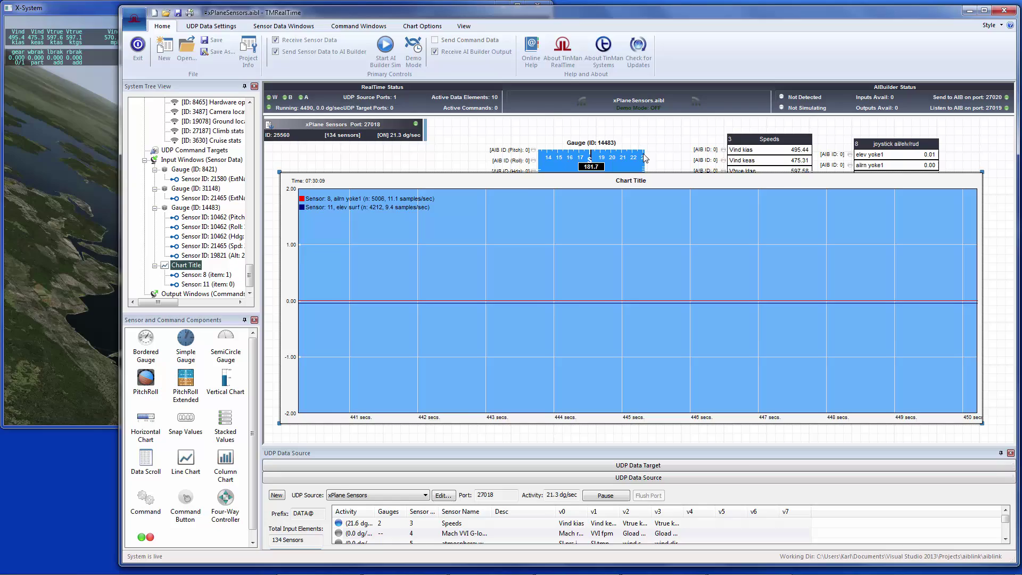
{"action": "left_click", "coordinate": [84, 163]}
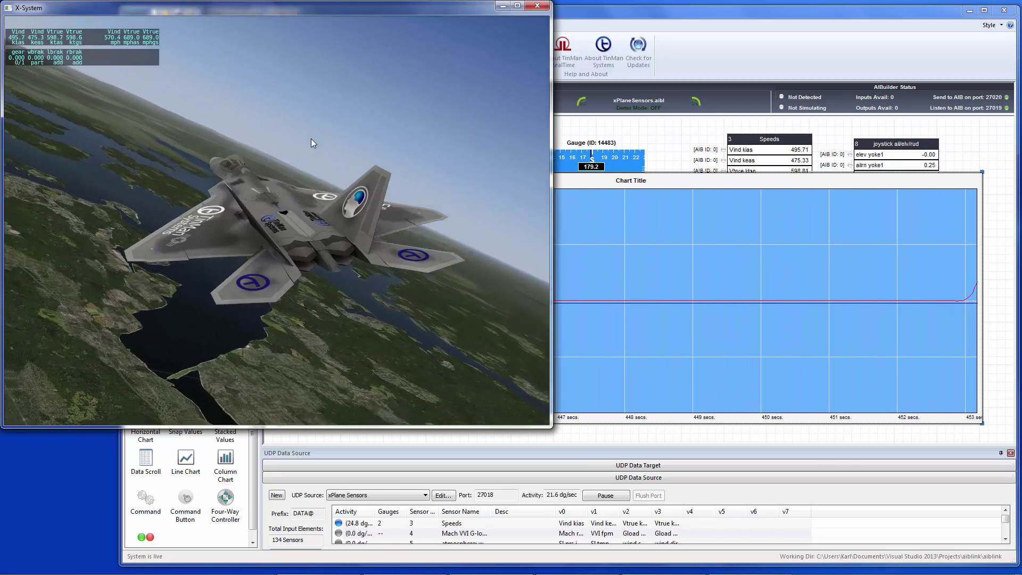